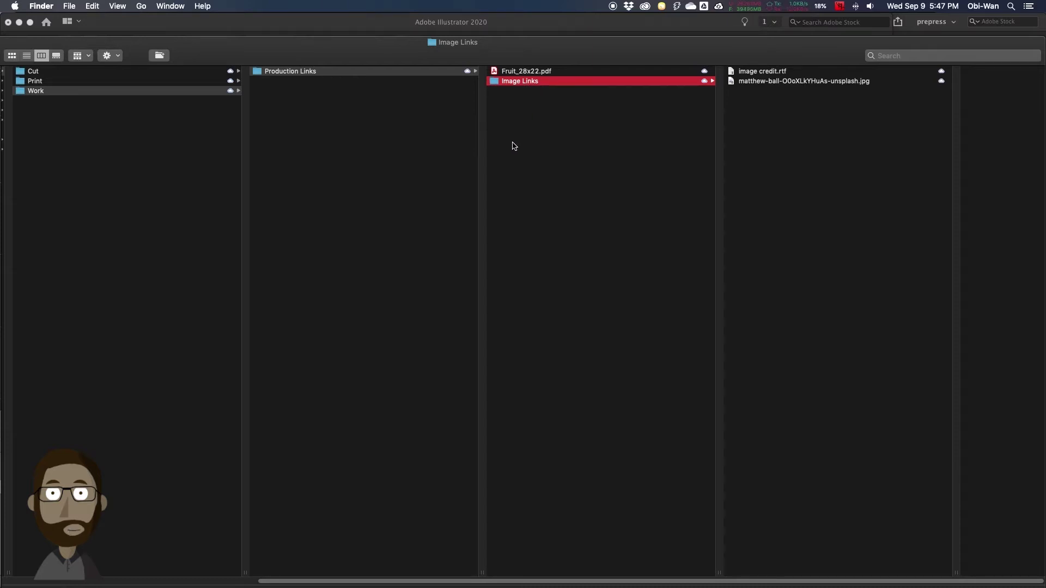
Step: Browse the job's Work folder and its Production Links subfolder to review where the linked artwork is stored
click(187, 164)
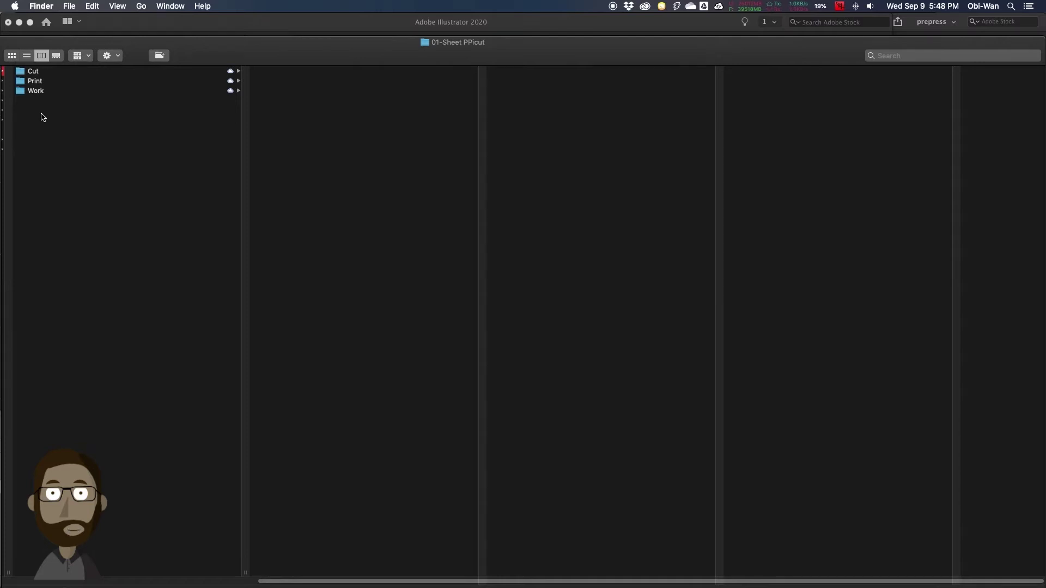
click(41, 92)
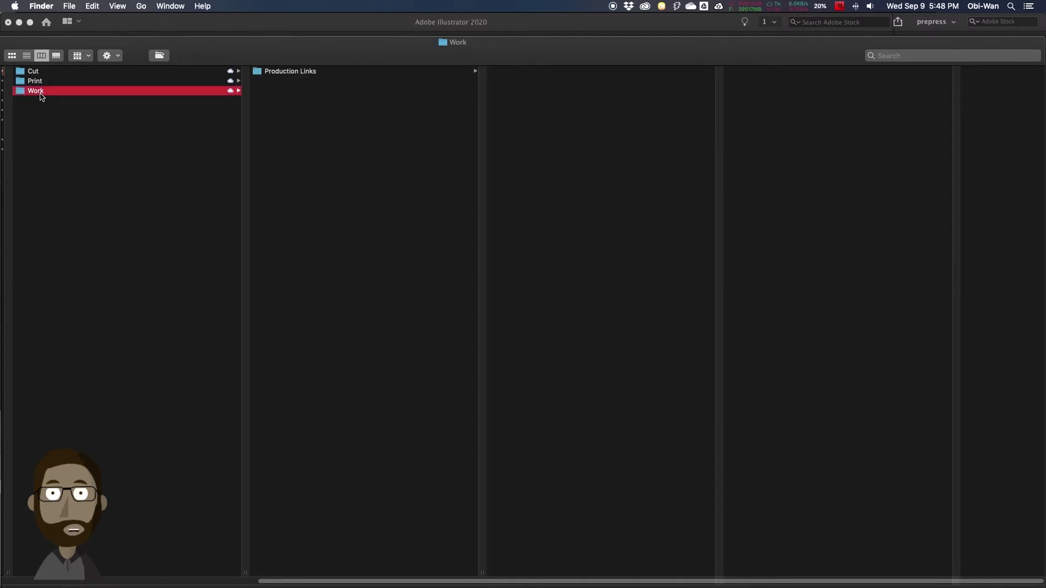
click(293, 77)
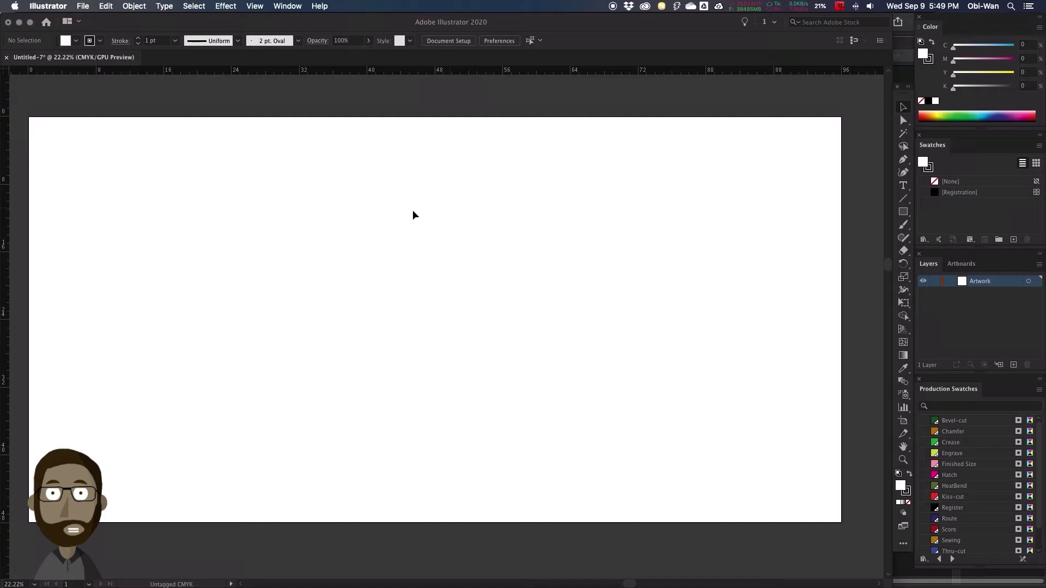
Step: Check the artboard's dimensions through the document setup, then leave artboard editing
click(83, 6)
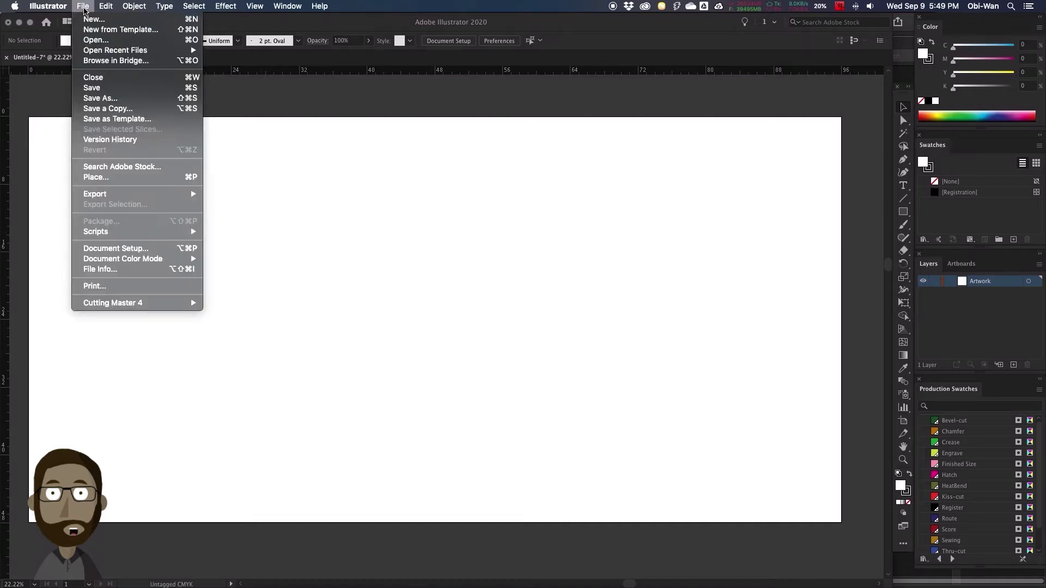
click(134, 250)
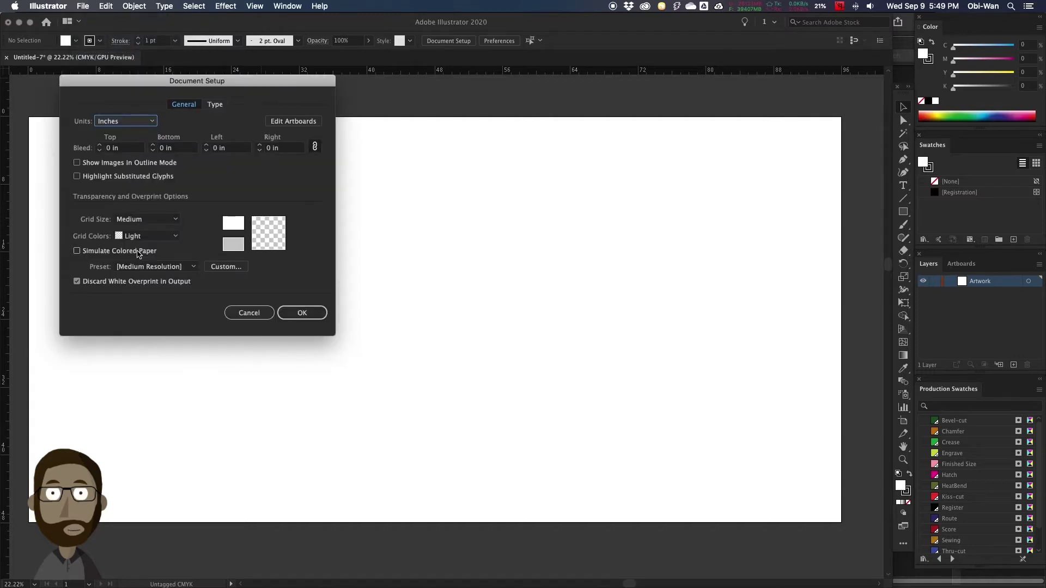
click(292, 123)
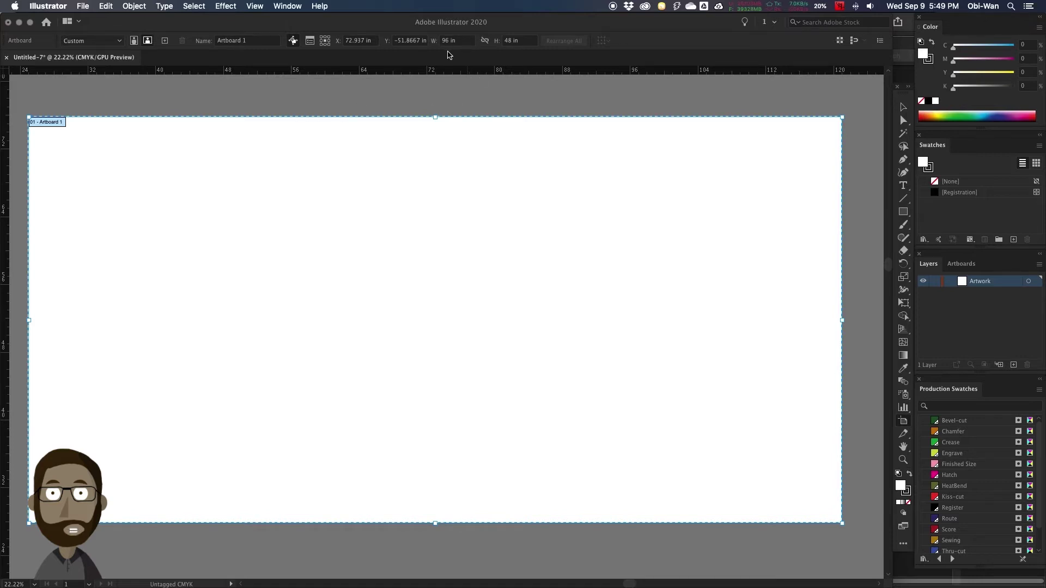
key(Escape)
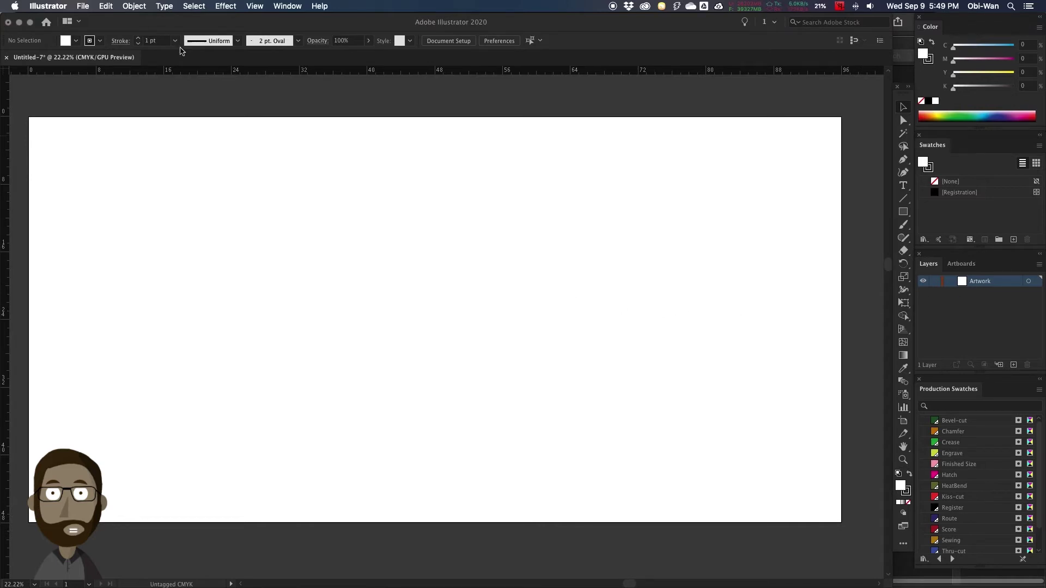
Step: Place Fruit_28x22.pdf on the artboard as a linked file with import options shown, cropped to Bleed
click(83, 6)
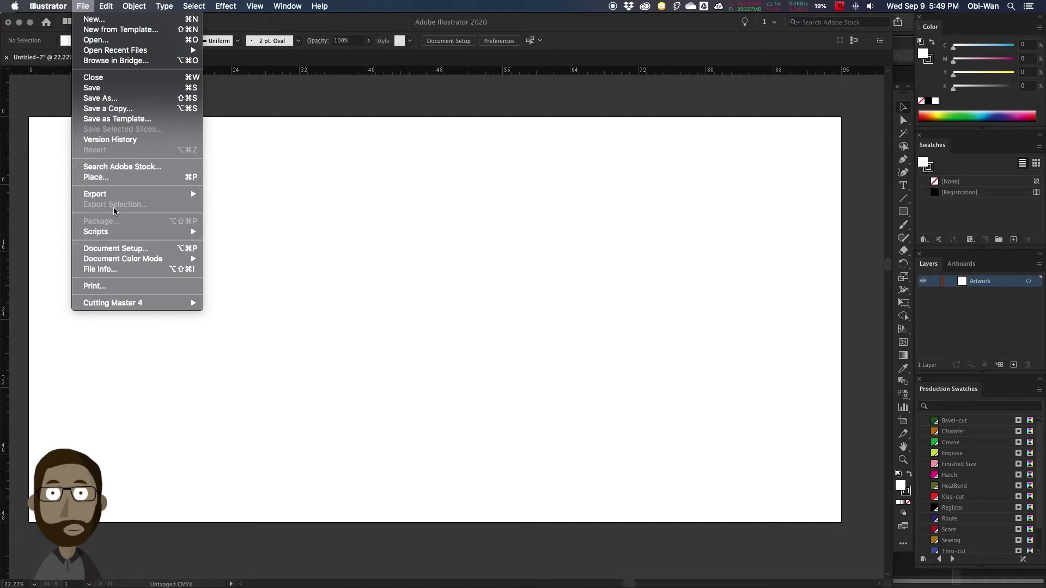
click(106, 177)
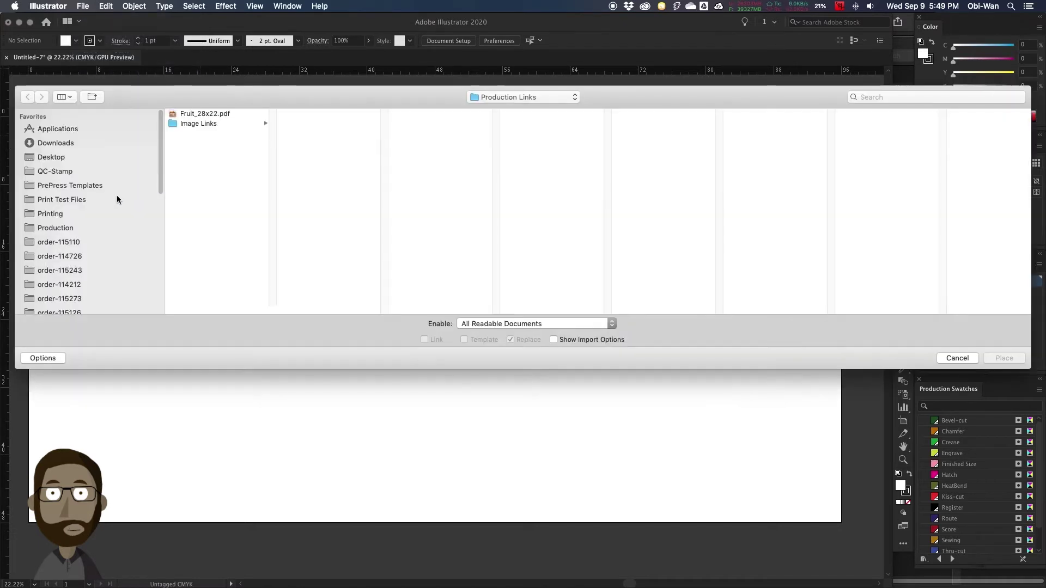
click(554, 339)
double_click(211, 115)
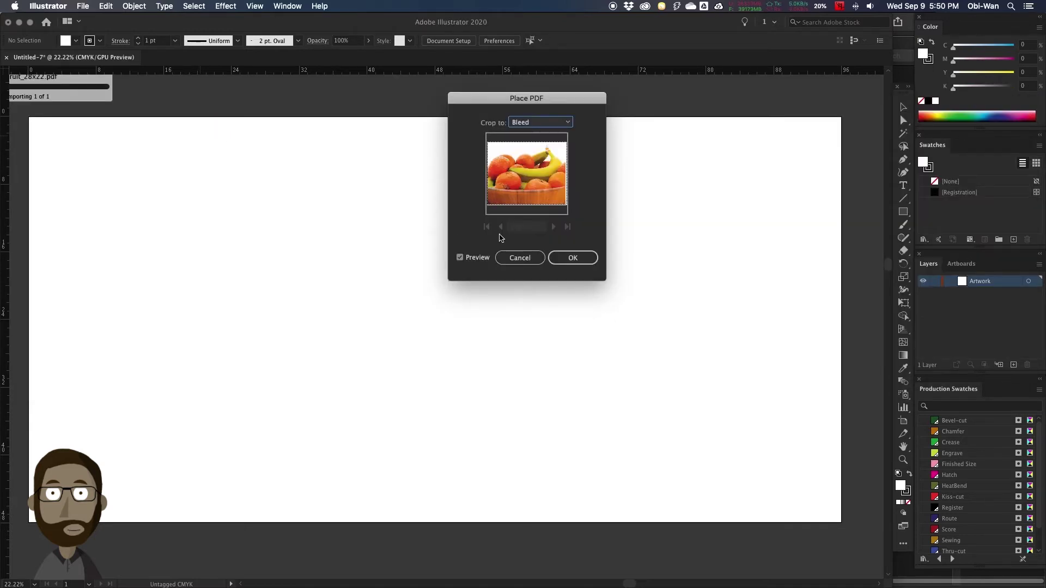
click(566, 259)
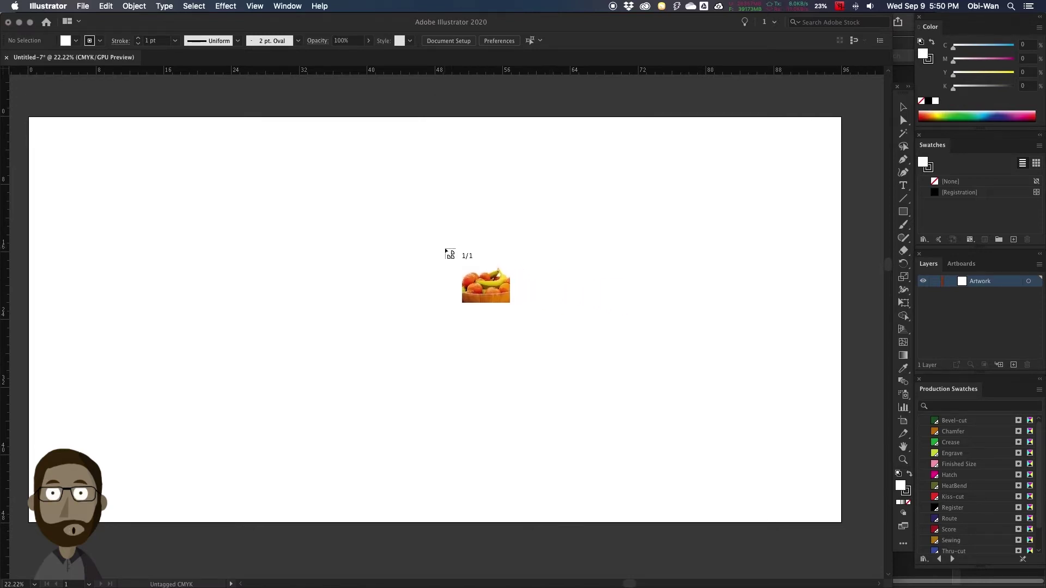
click(446, 249)
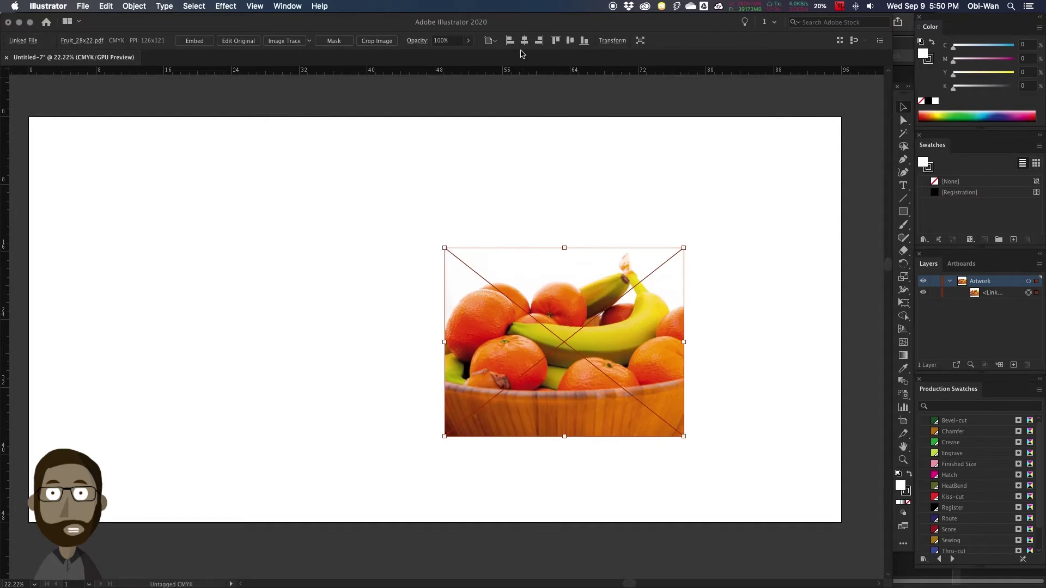
Step: Center the placed fruit image horizontally and vertically on the artboard and deselect it
click(524, 40)
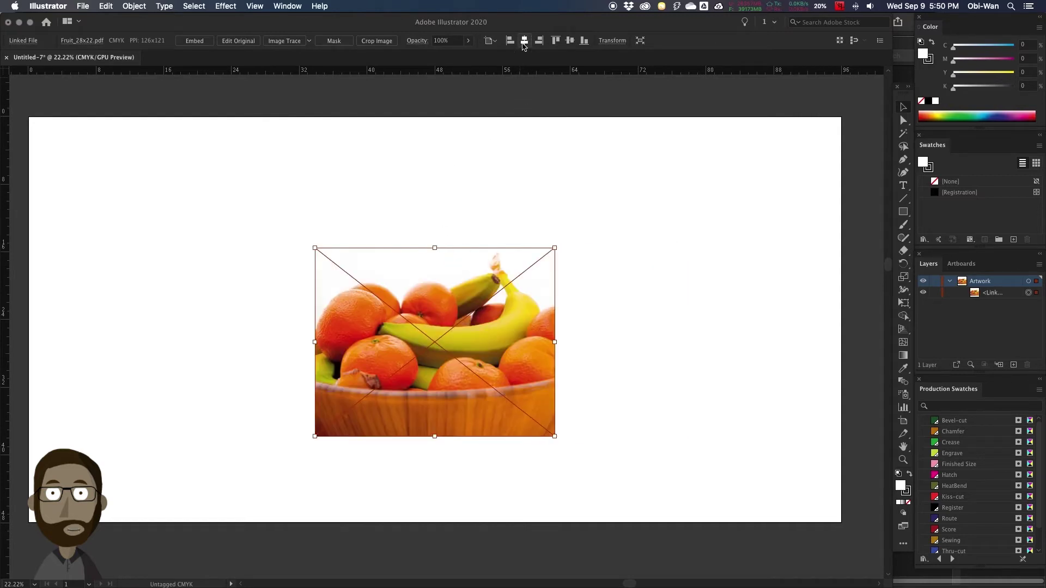
click(569, 41)
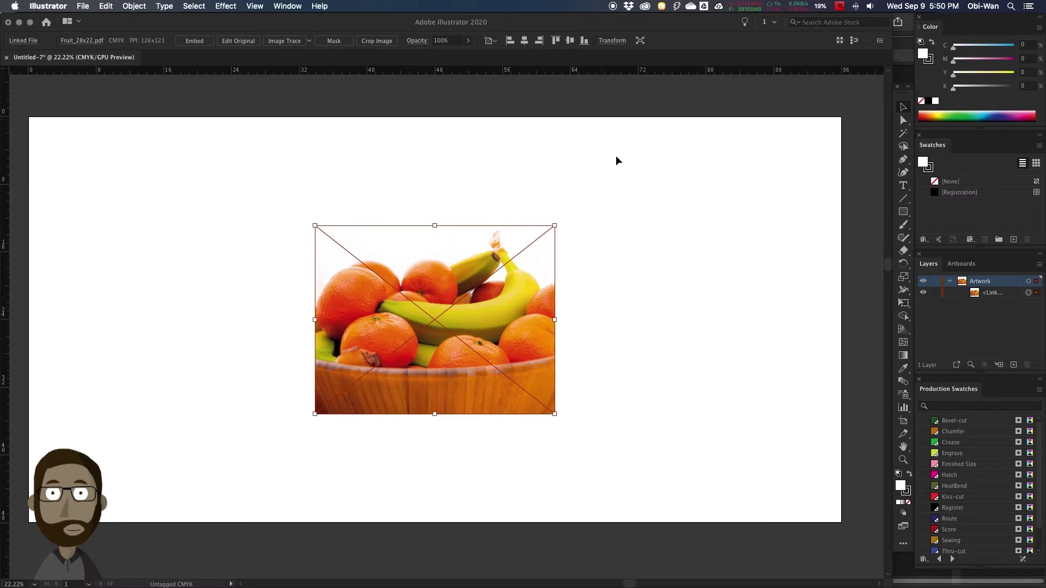
click(621, 185)
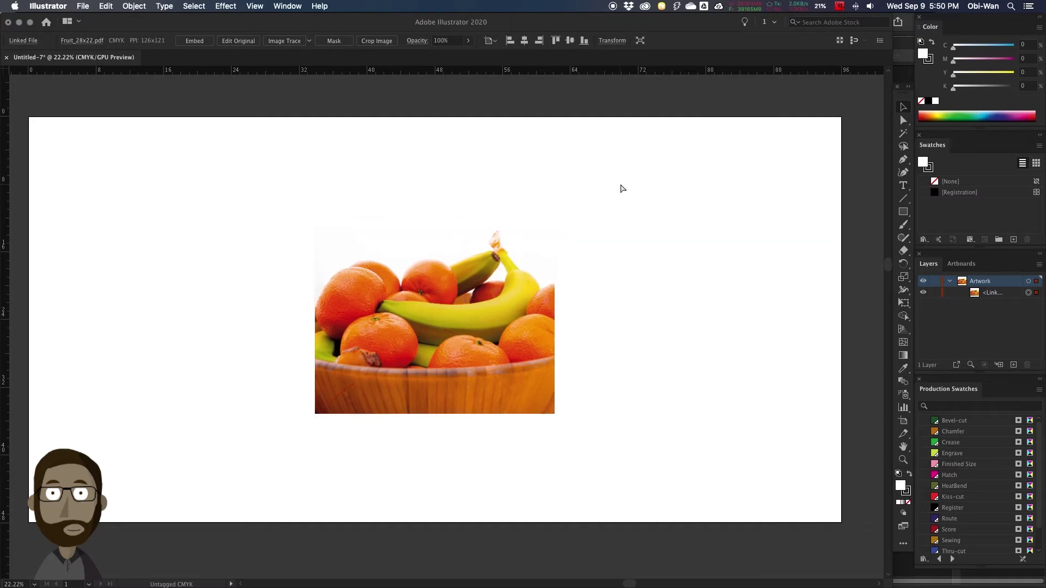
Step: Add a new layer above Artwork and name it Thru-cut
click(1014, 364)
double_click(977, 281)
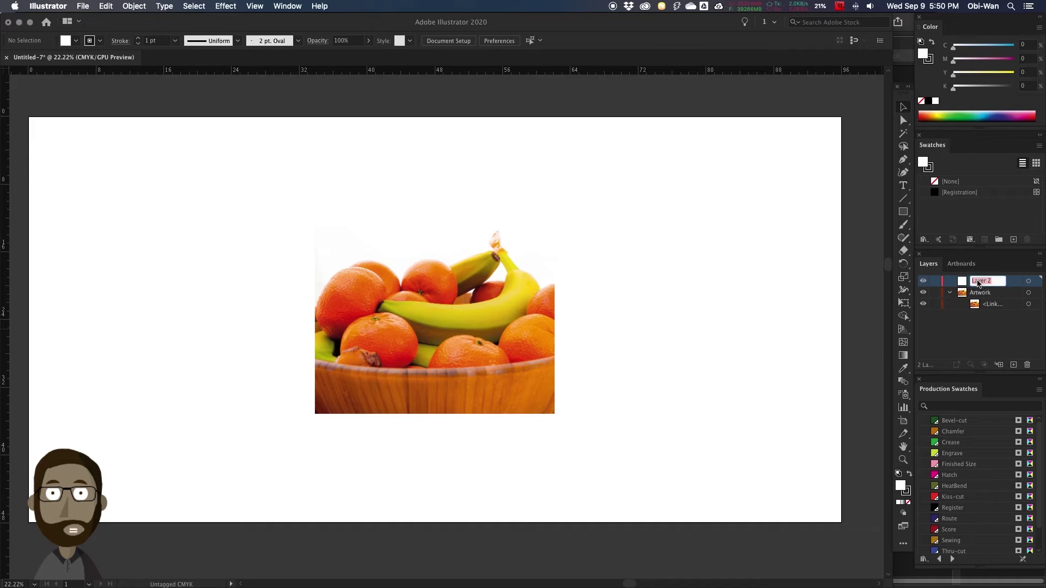
text(Thru-cut)
key(Return)
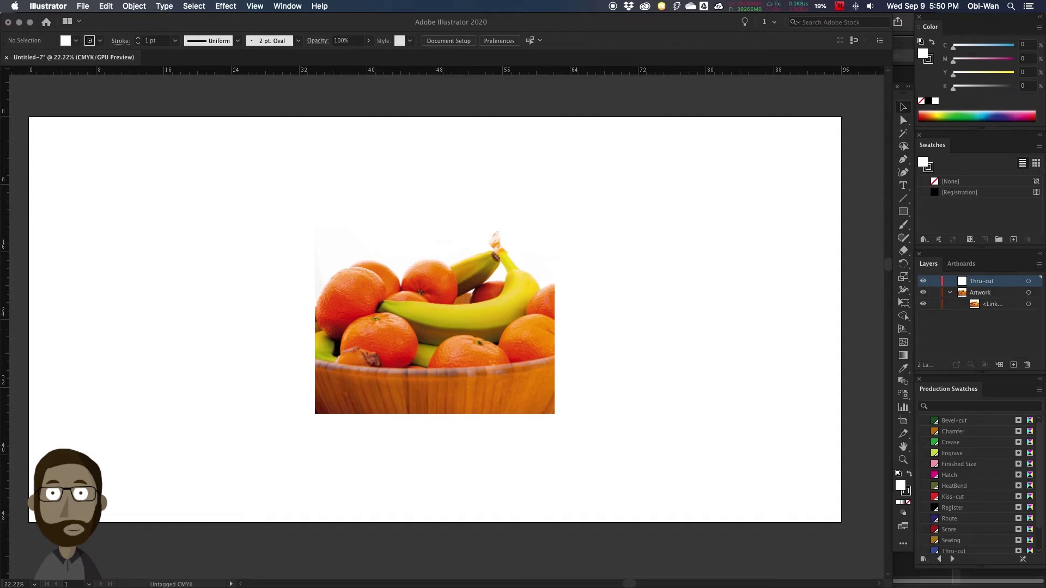
Step: Set the fill to none and the stroke to the Thru-cut production swatch at 2 pt
click(921, 100)
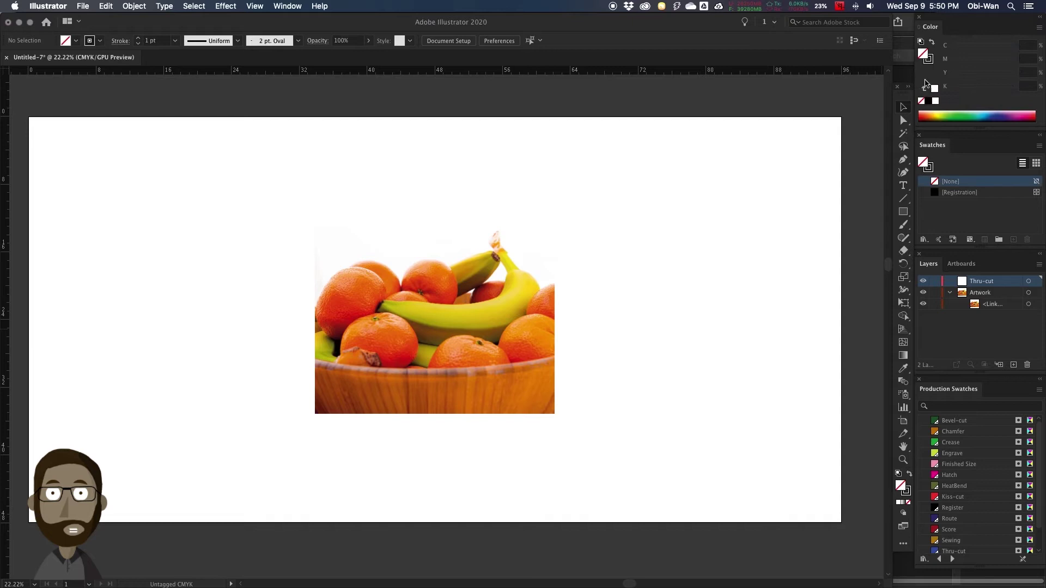
click(929, 59)
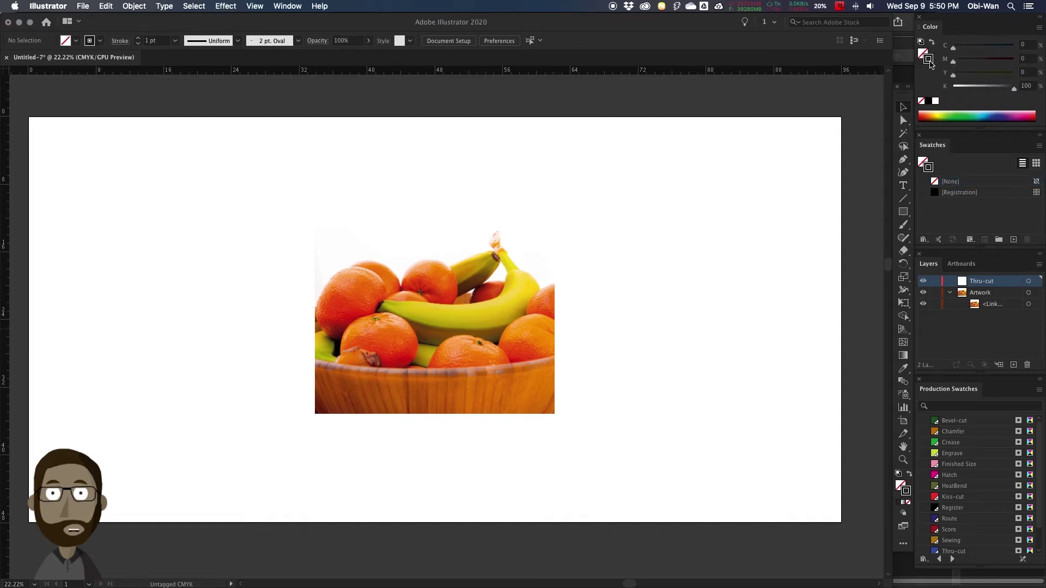
scroll(959, 523, down, 2)
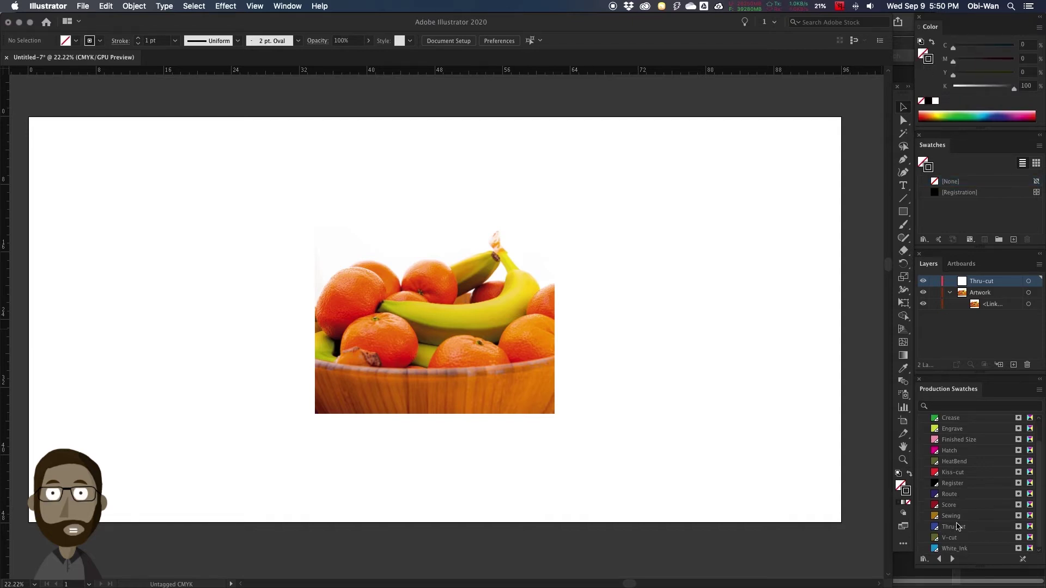
click(963, 527)
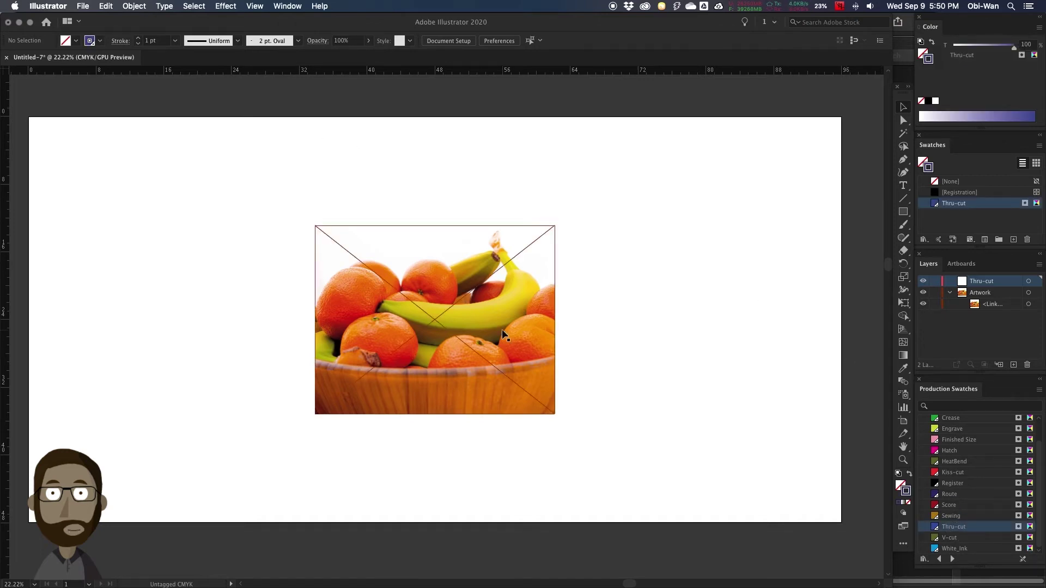
click(137, 38)
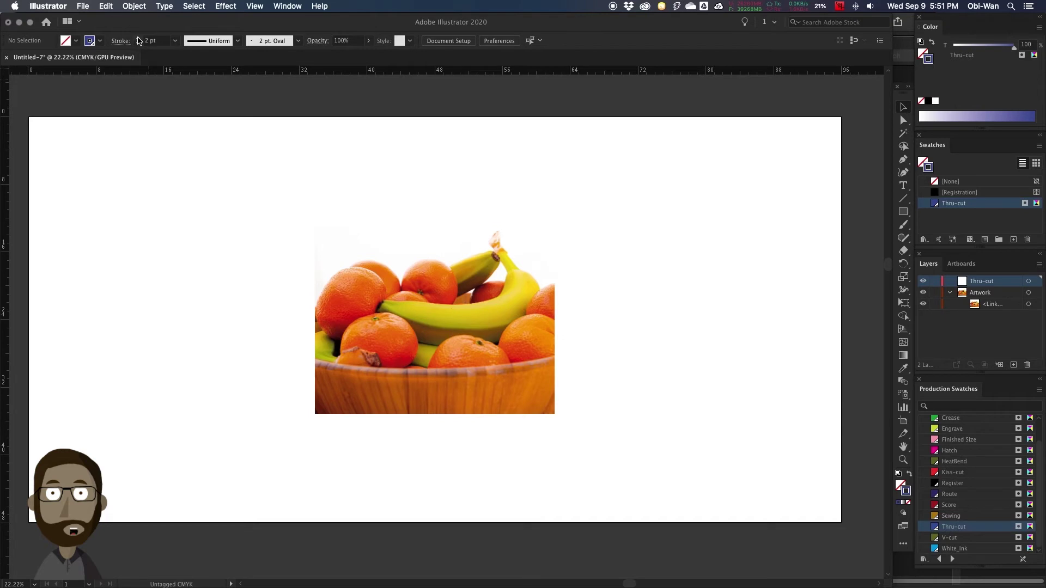
Step: Create a rectangle 28 in wide and 22 in high on the Thru-cut layer
key(m)
click(584, 287)
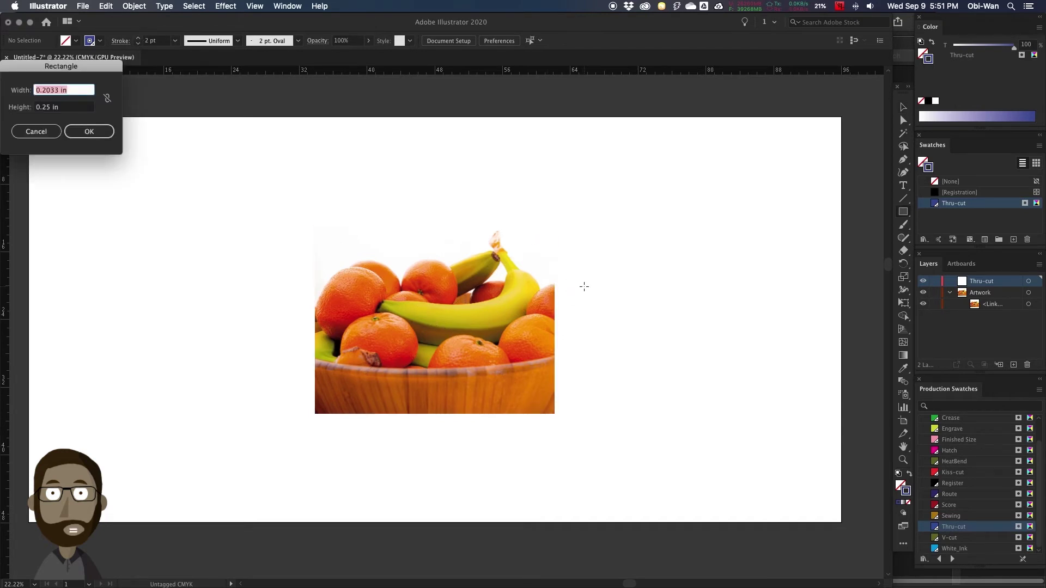
drag(109, 68, 474, 195)
text(28)
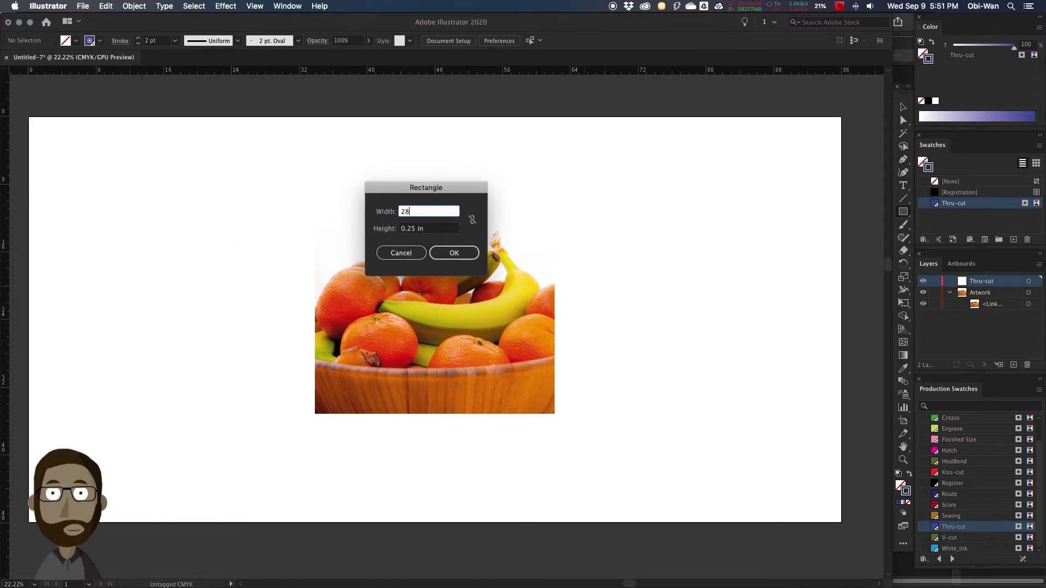
key(Tab)
text(22)
key(Tab)
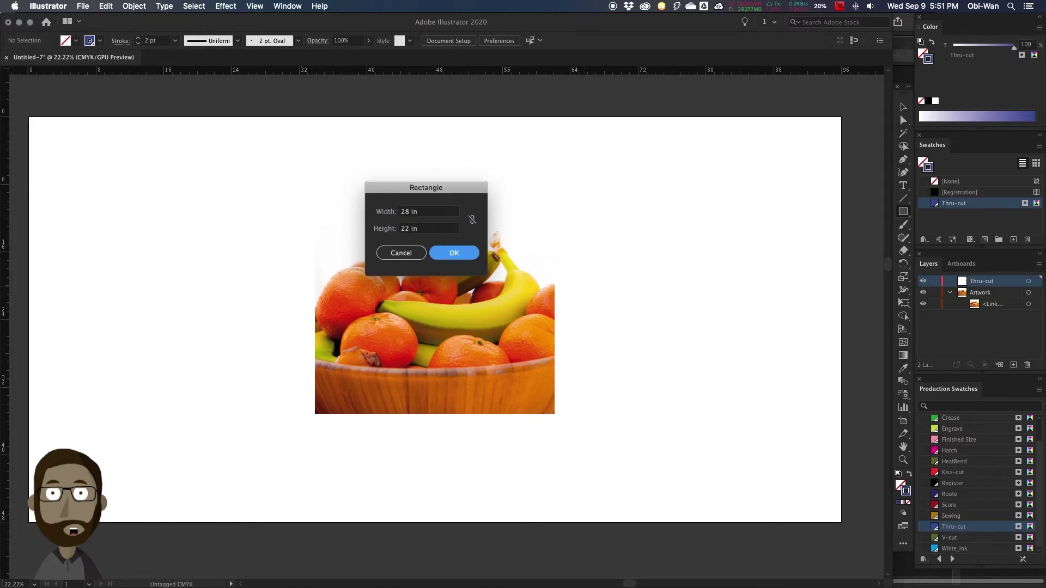
click(468, 254)
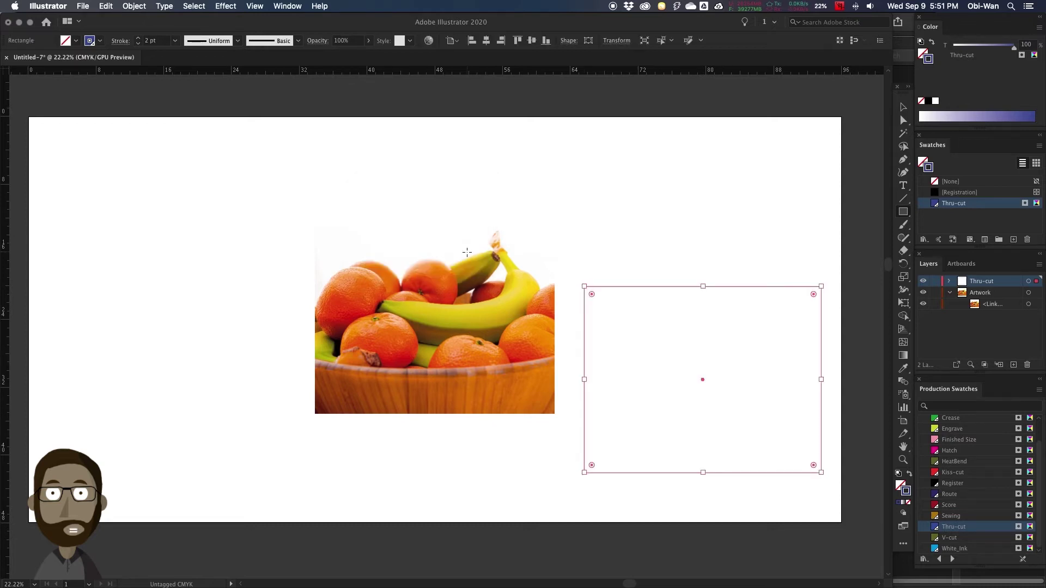
Step: Center the cut rectangle horizontally and vertically on the artboard over the fruit image and deselect it
click(487, 41)
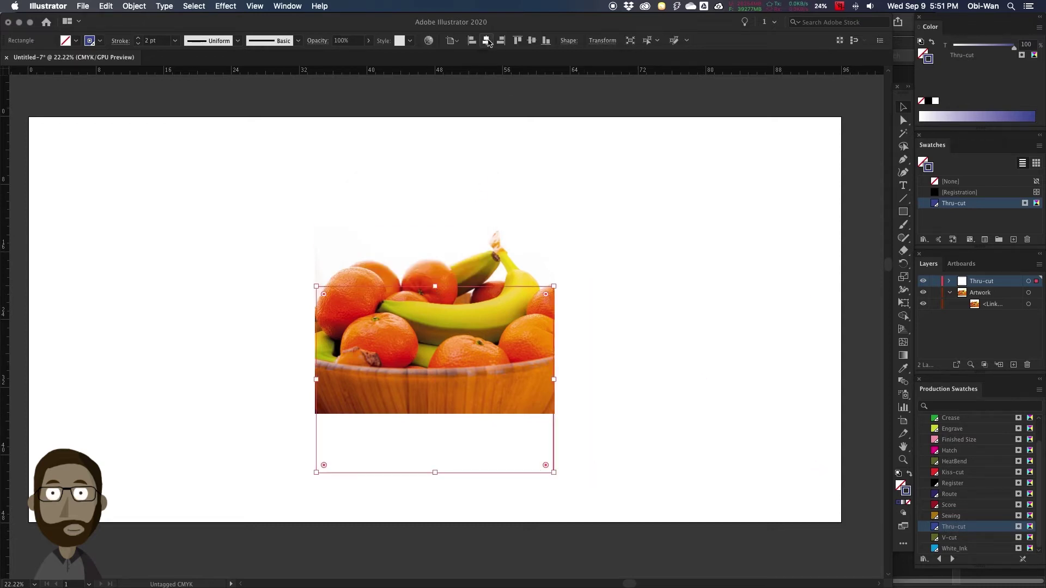
click(532, 41)
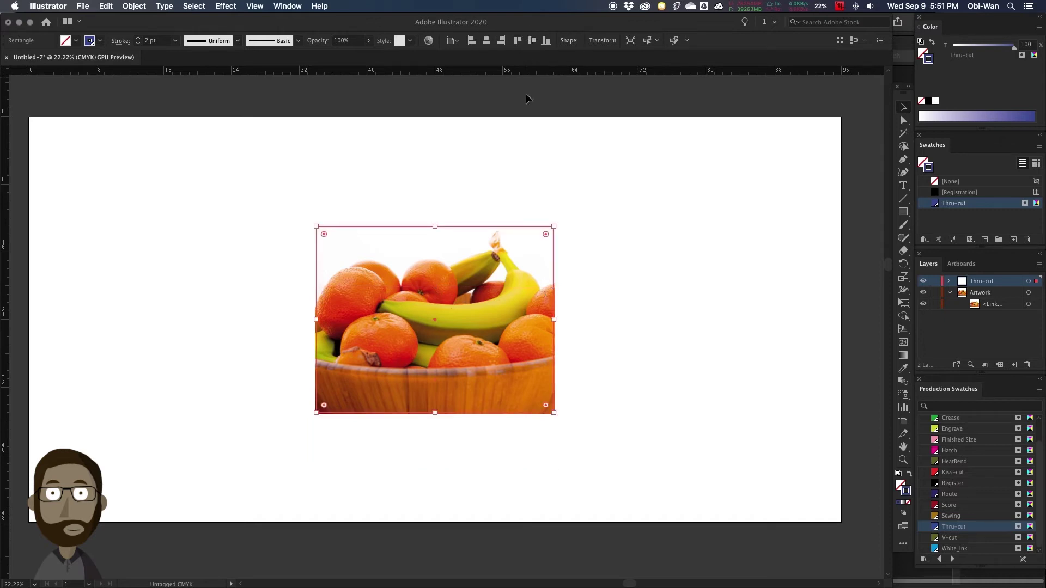
click(550, 156)
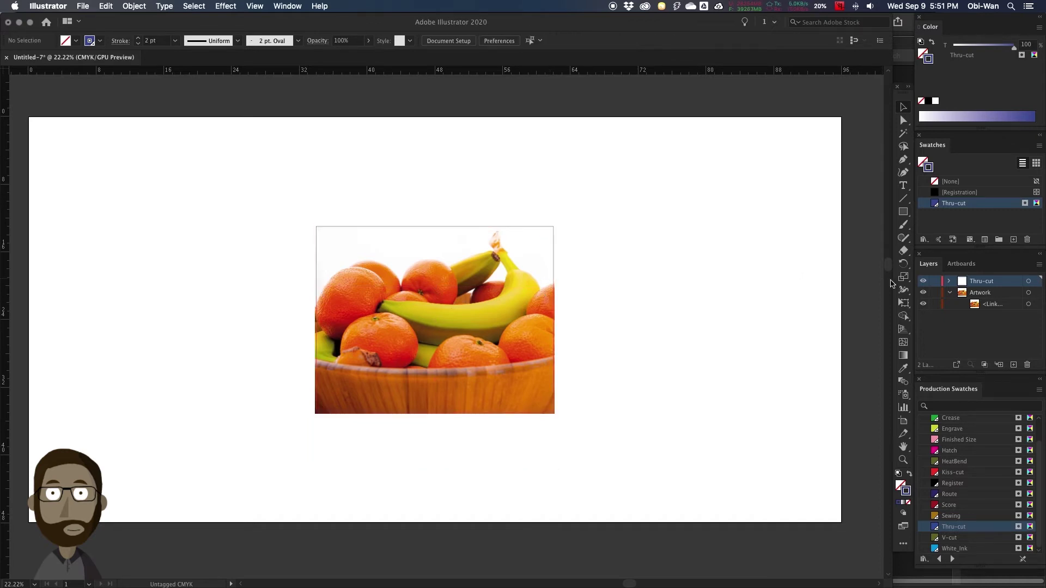
Step: Collapse the Artwork layer and toggle layer visibility to check what the Thru-cut and Artwork layers contain
click(950, 292)
click(923, 282)
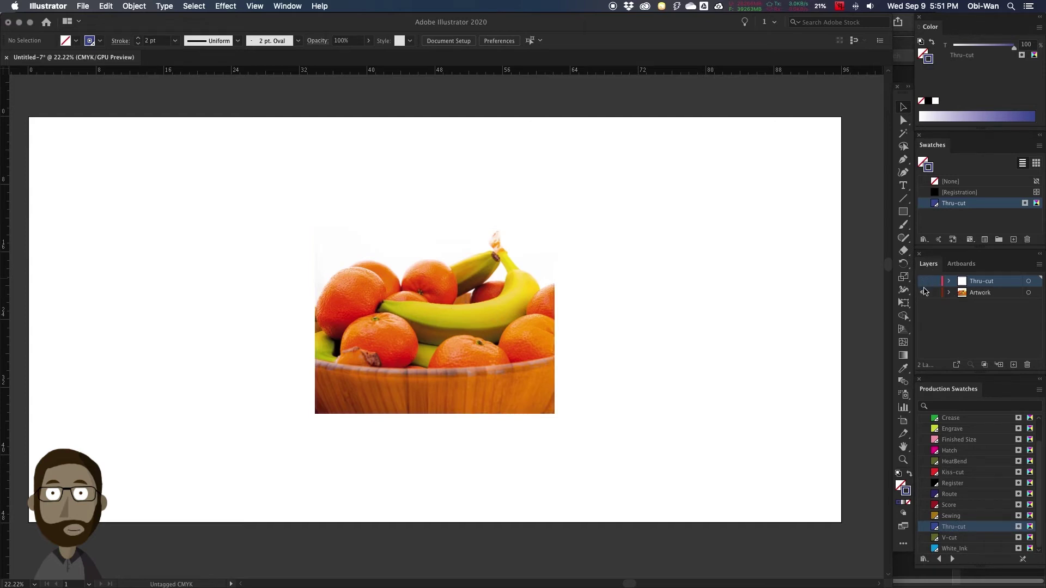
super+click(924, 292)
super+click(924, 293)
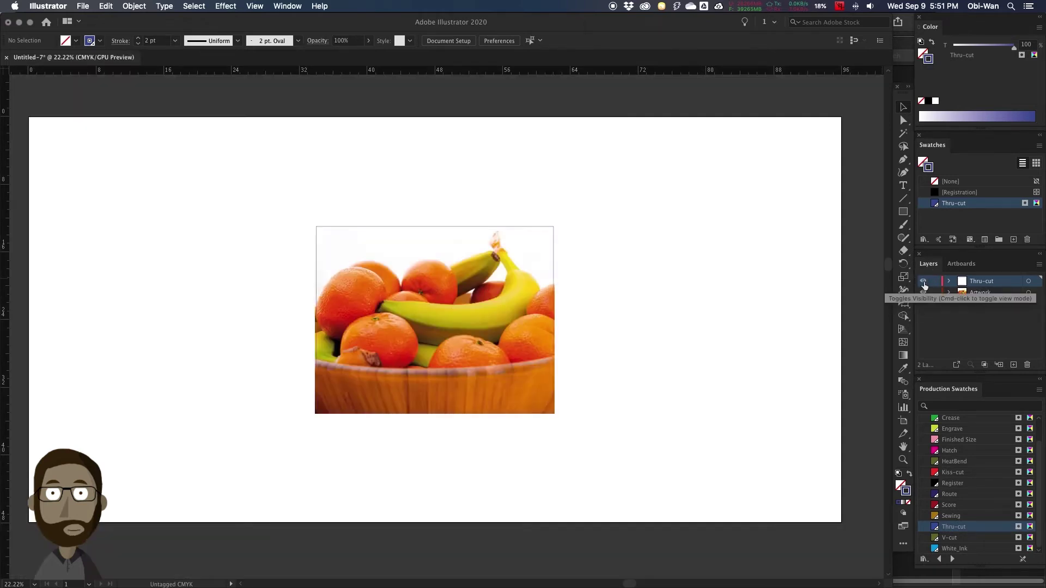
Step: Group the fruit image with the cut rectangle and move the group onto the Artwork layer
key(super+a)
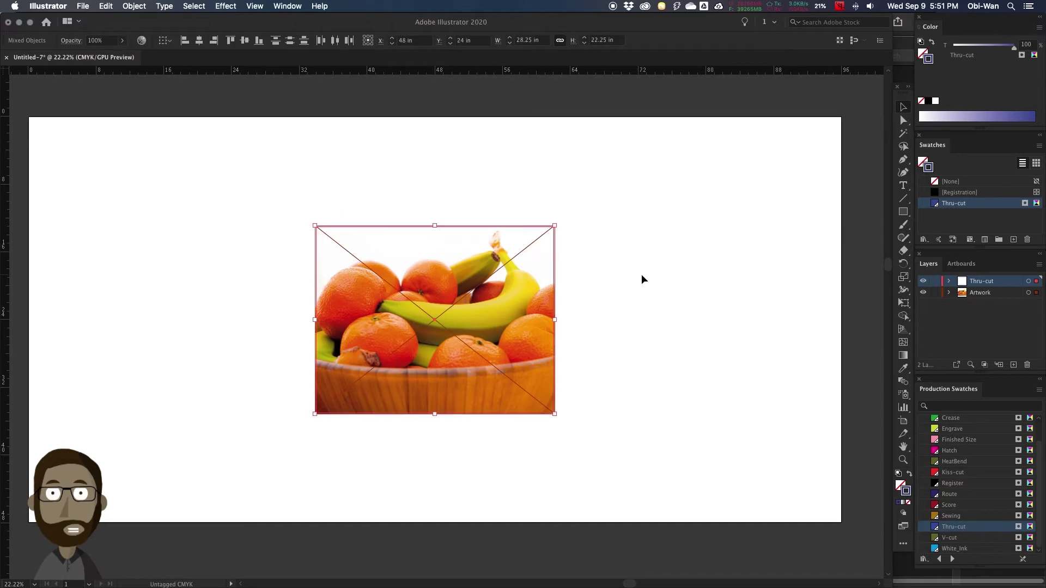
click(132, 6)
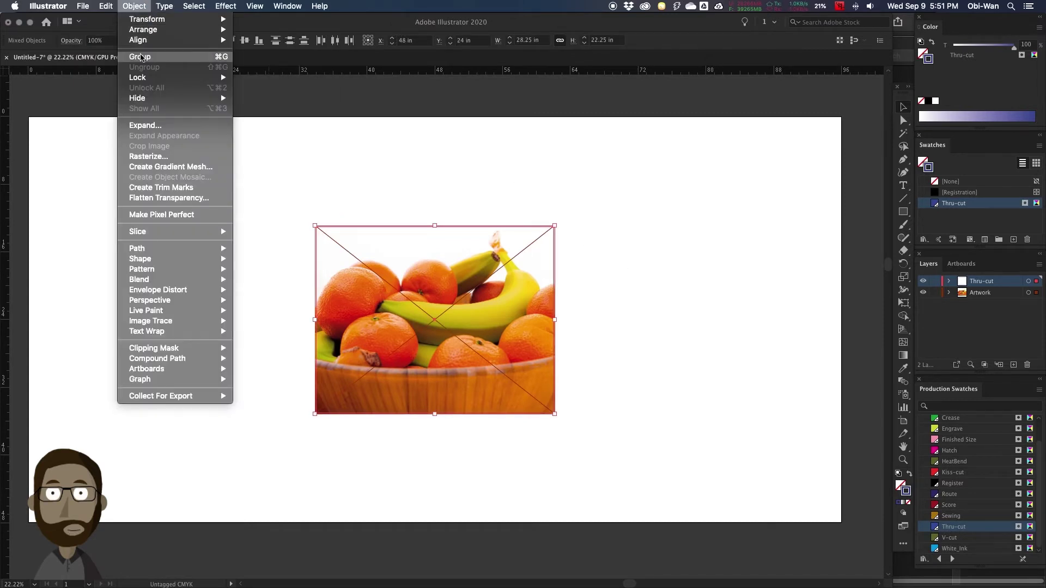
click(141, 58)
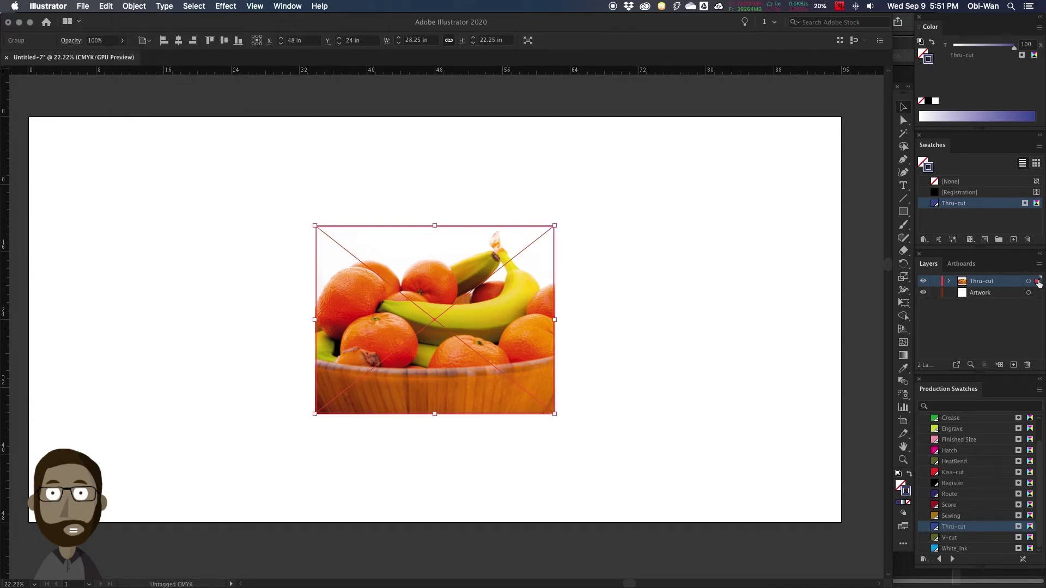
drag(1038, 284, 1039, 294)
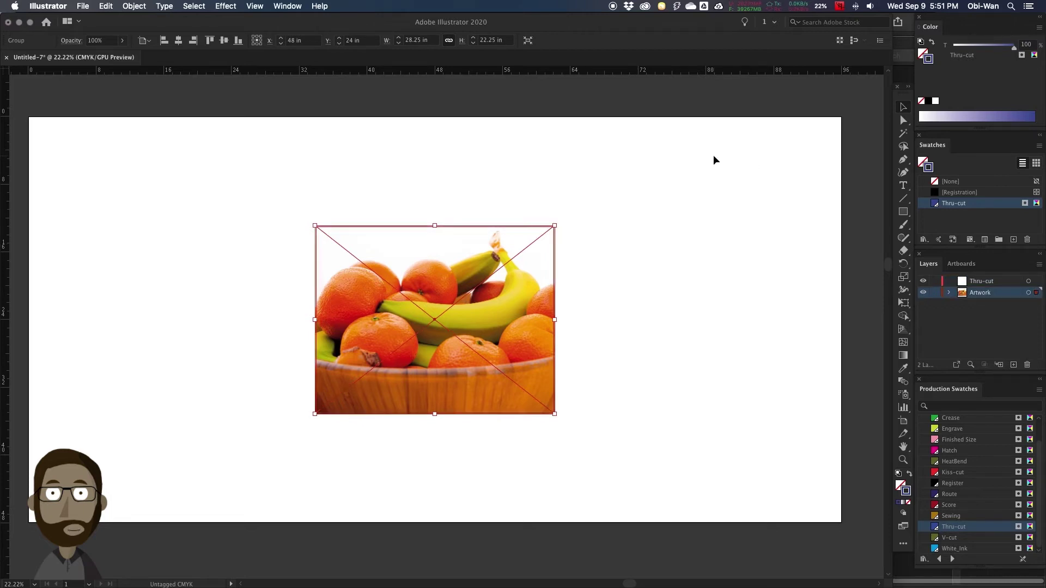
Step: Align the fruit group to the artboard's upper-left corner and create a copy moved 0 in horizontally and 22.75 in vertically
click(164, 41)
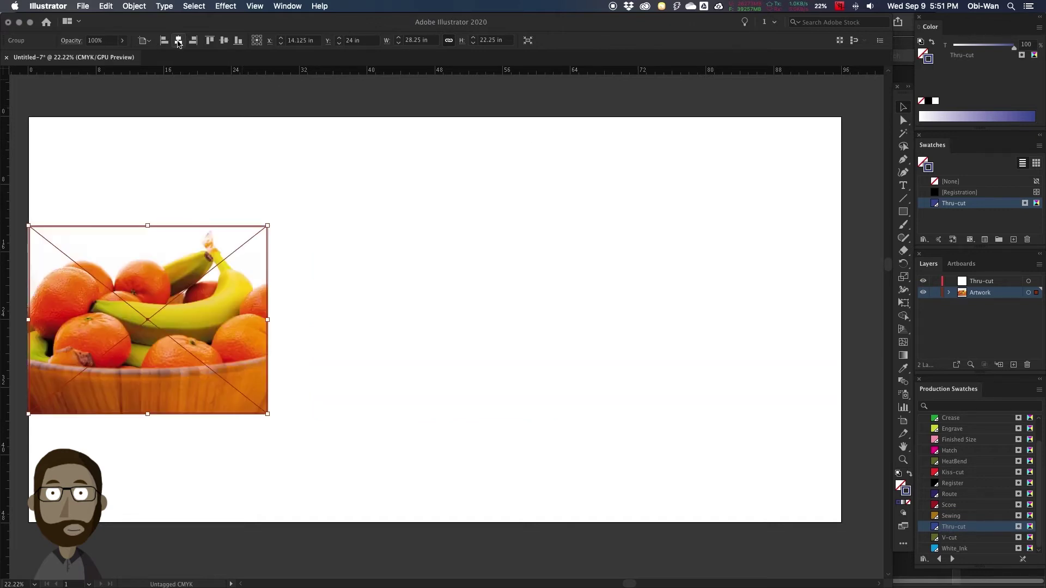
click(210, 41)
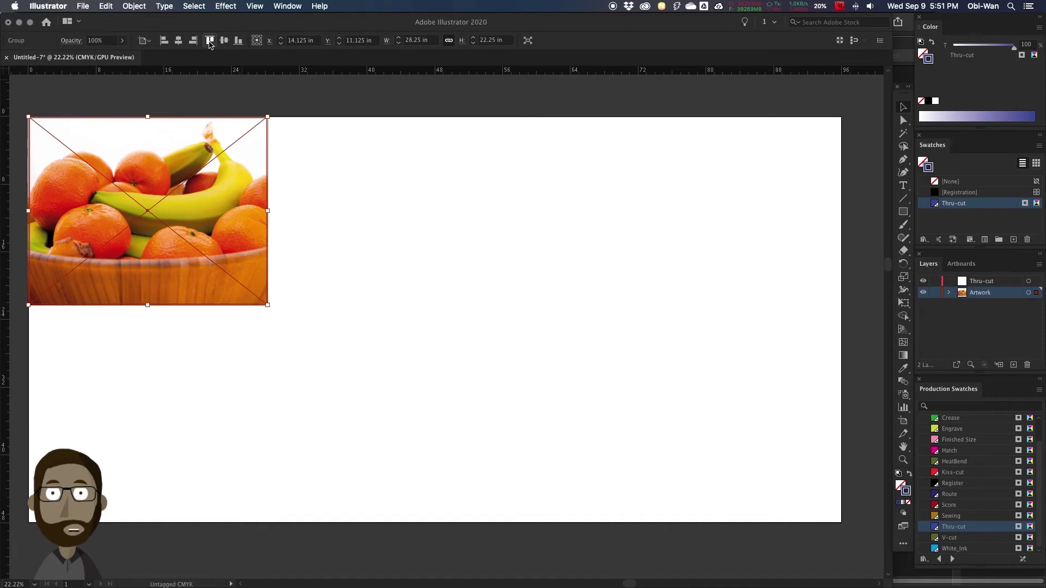
key(Return)
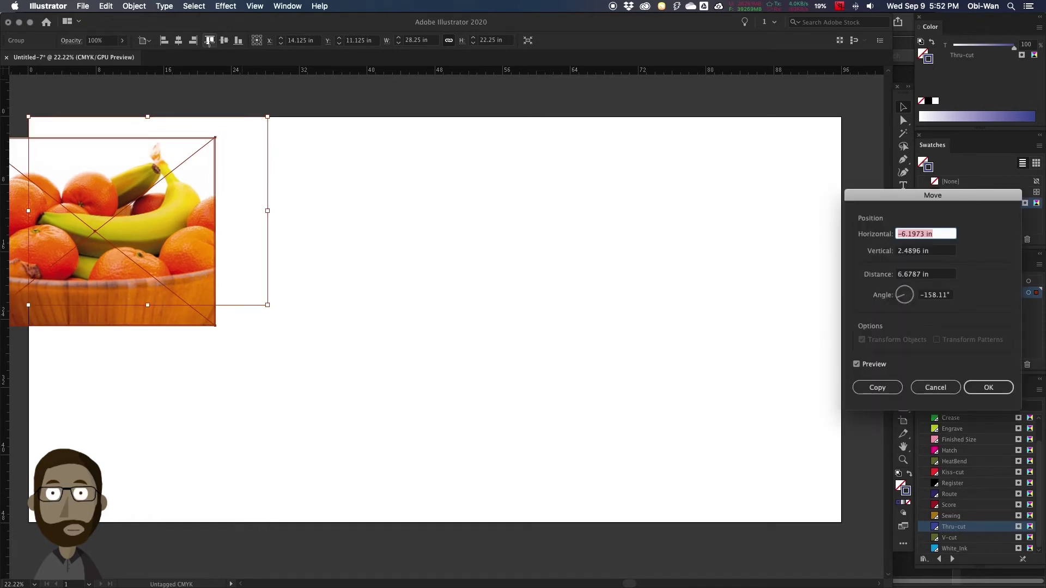
text(0)
key(Tab)
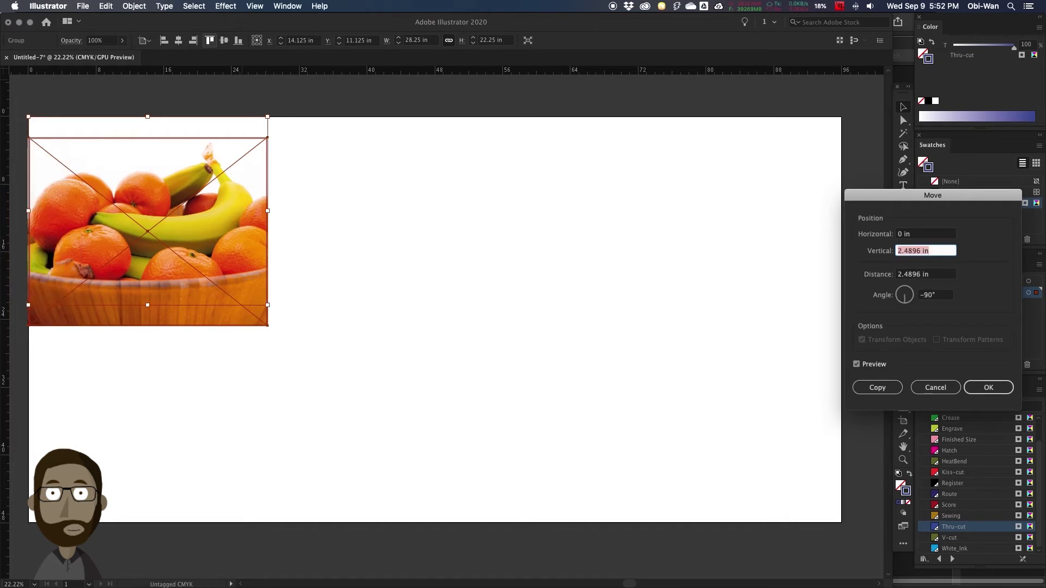
text(22.75)
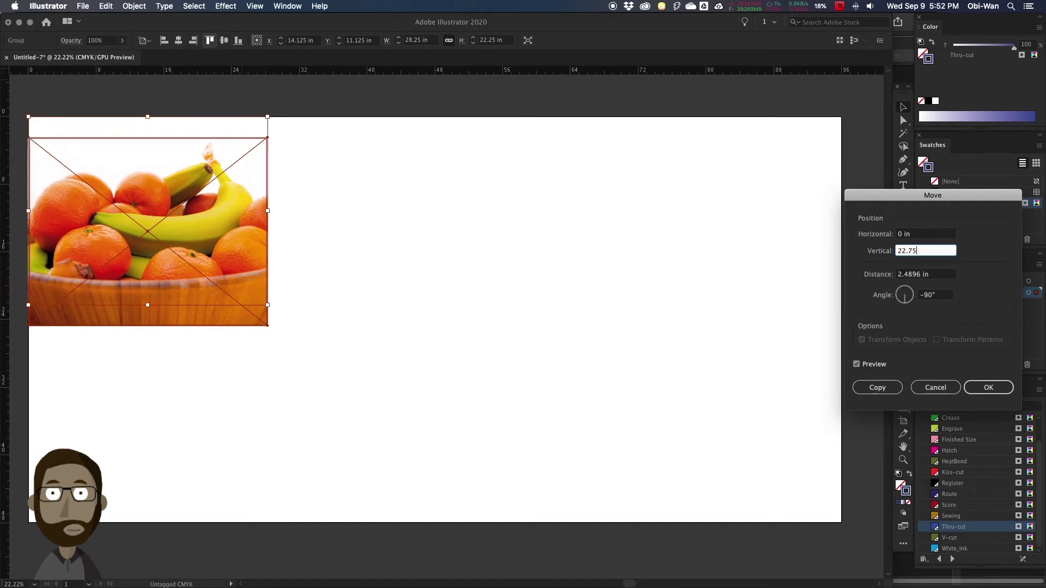
key(Tab)
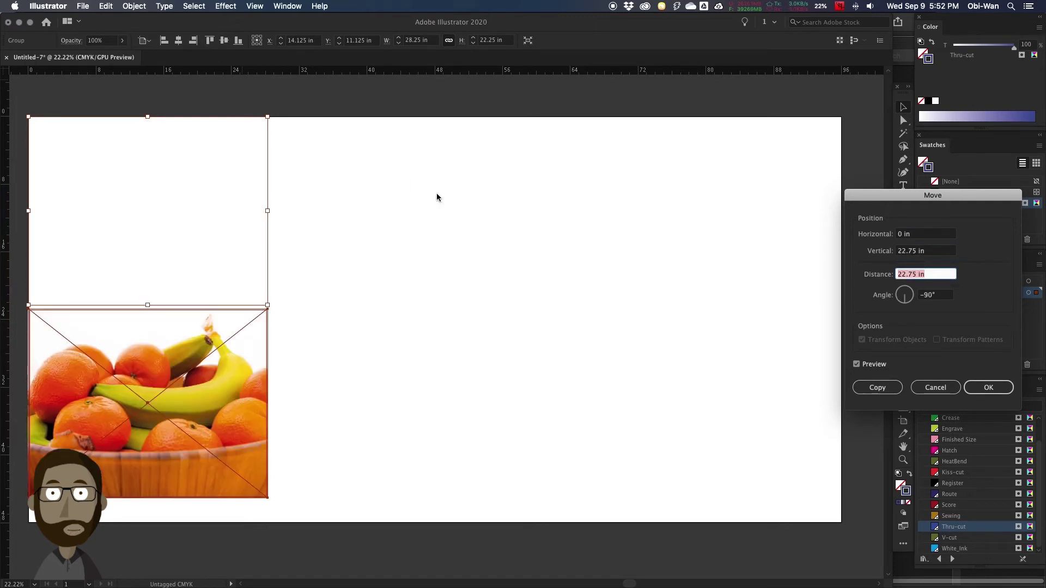
click(868, 396)
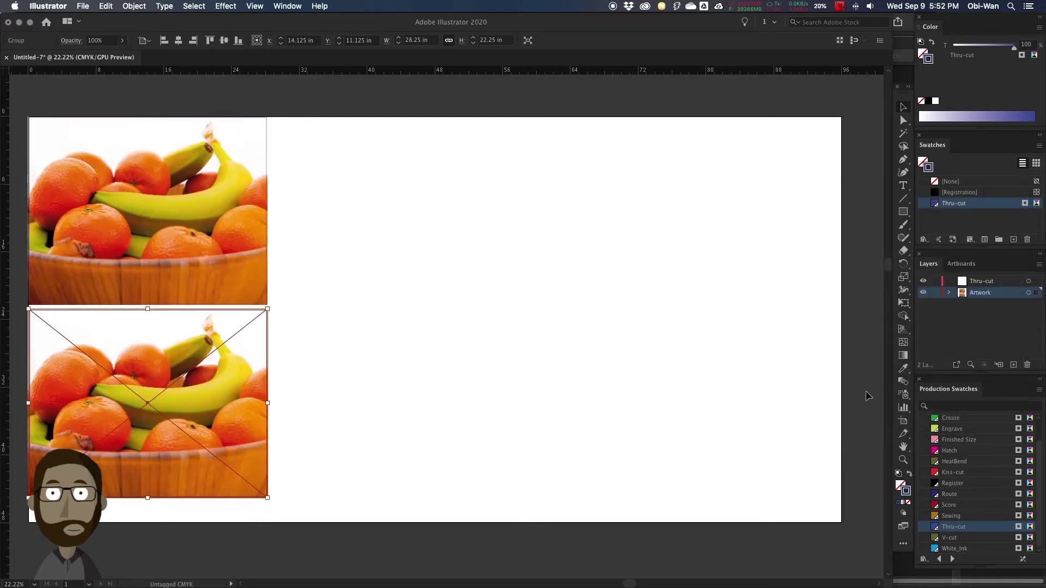
Step: Copy both fruit groups 28.75 in horizontally and 0 in vertically, and repeat the transformation once to make a third column
key(super+a)
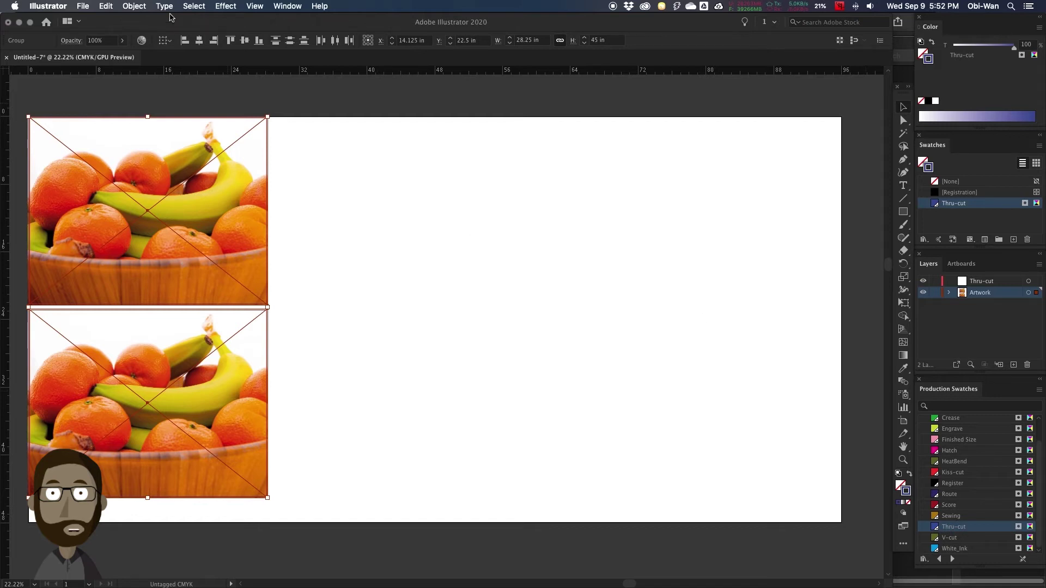
click(134, 6)
mouse_move(147, 20)
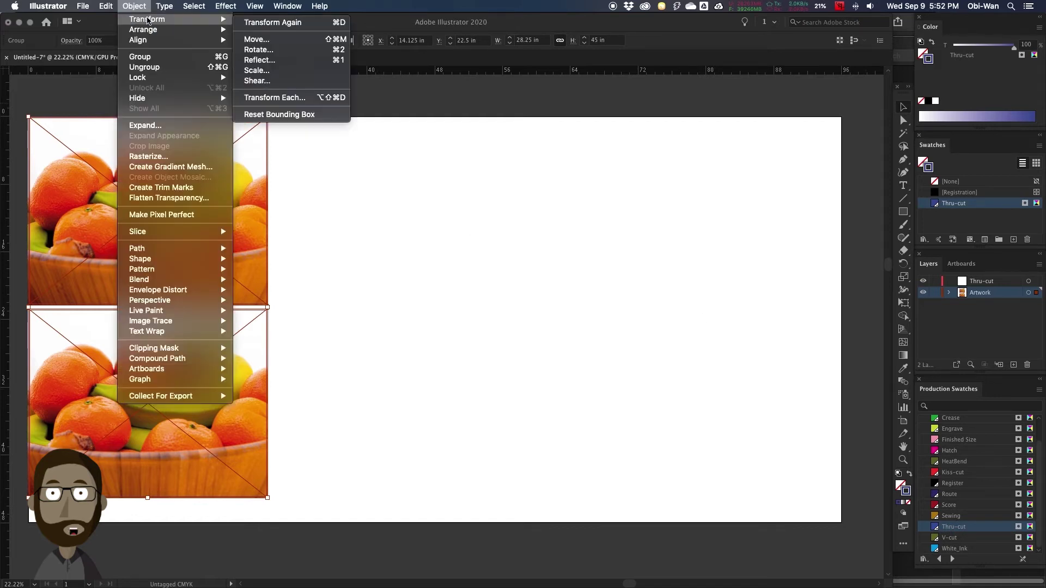
click(265, 43)
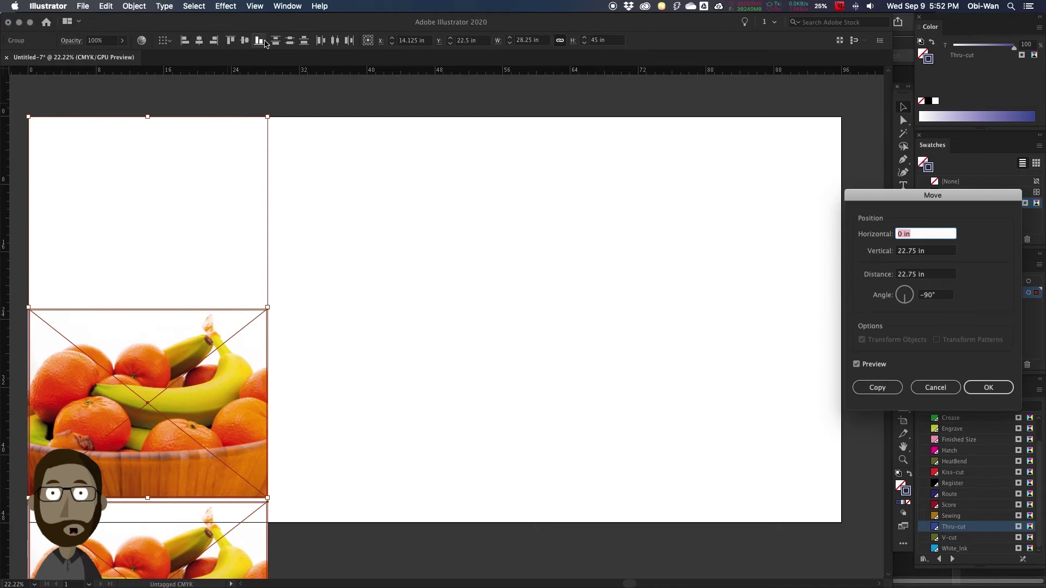
text(28.75)
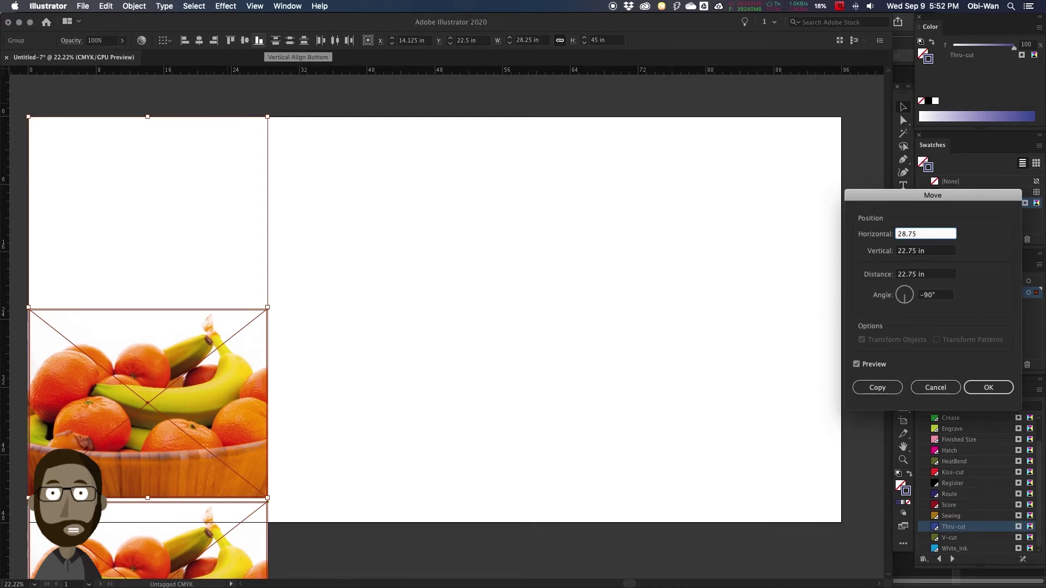
key(Tab)
text(0)
key(Tab)
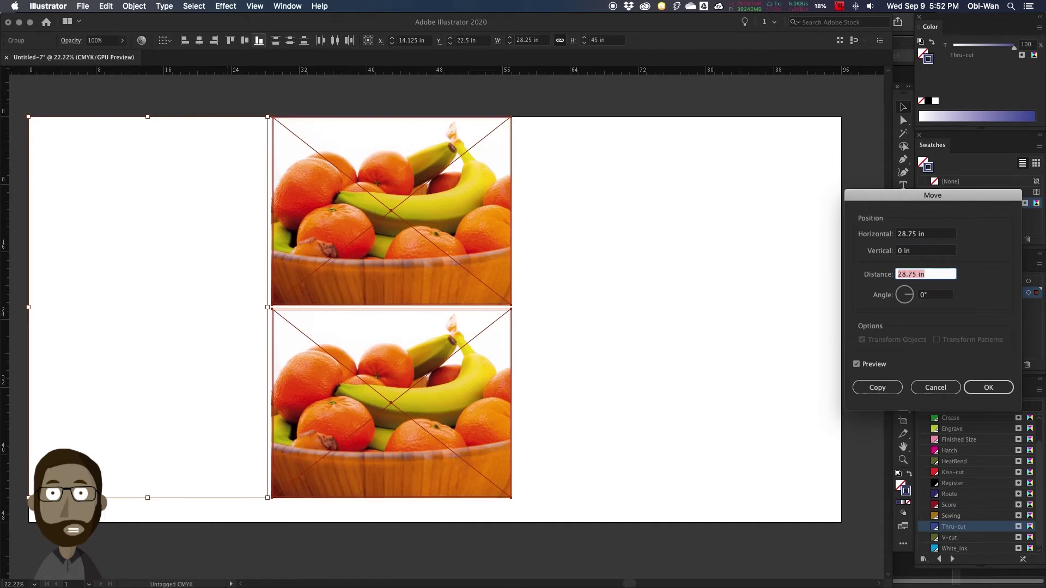
click(876, 387)
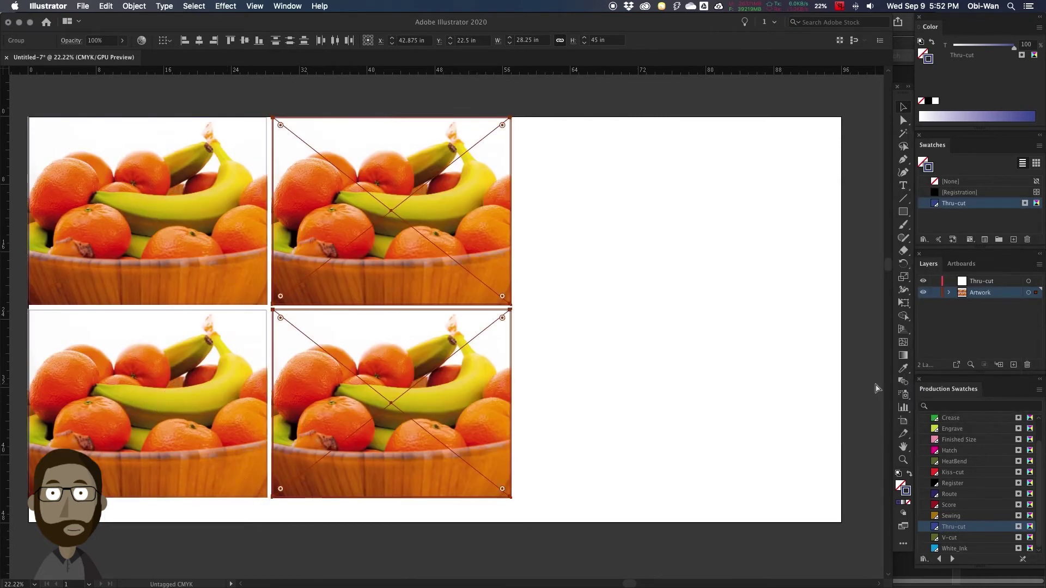
key(super+d)
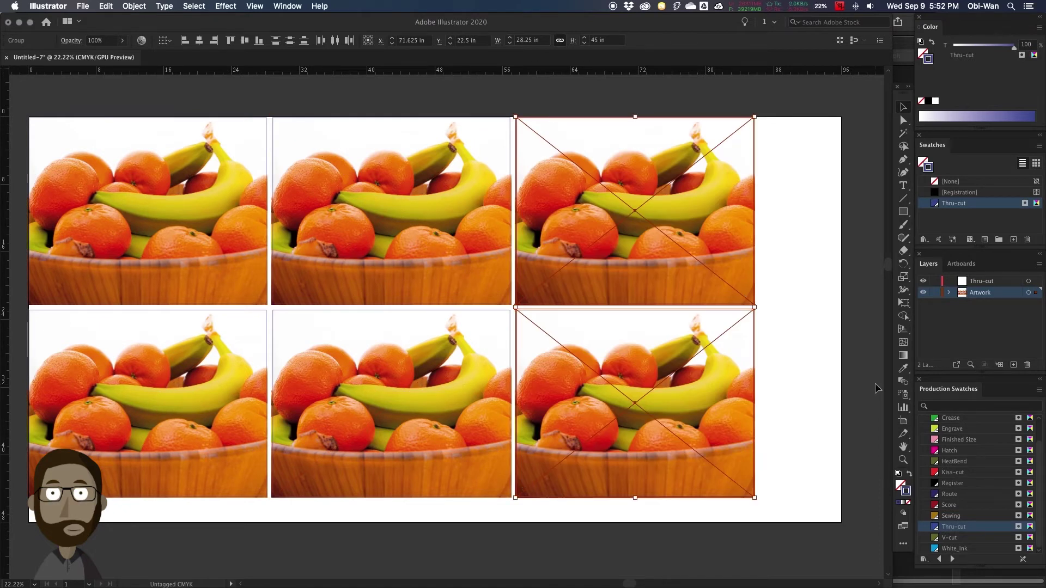
Step: Group all six fruit pieces and center the group horizontally and vertically on the artboard
key(super+a)
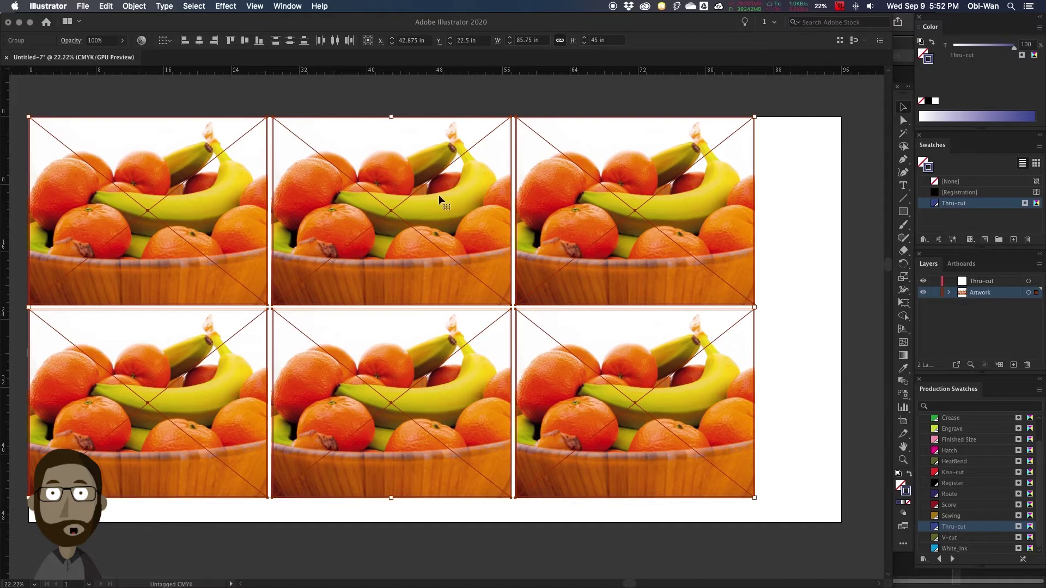
click(134, 6)
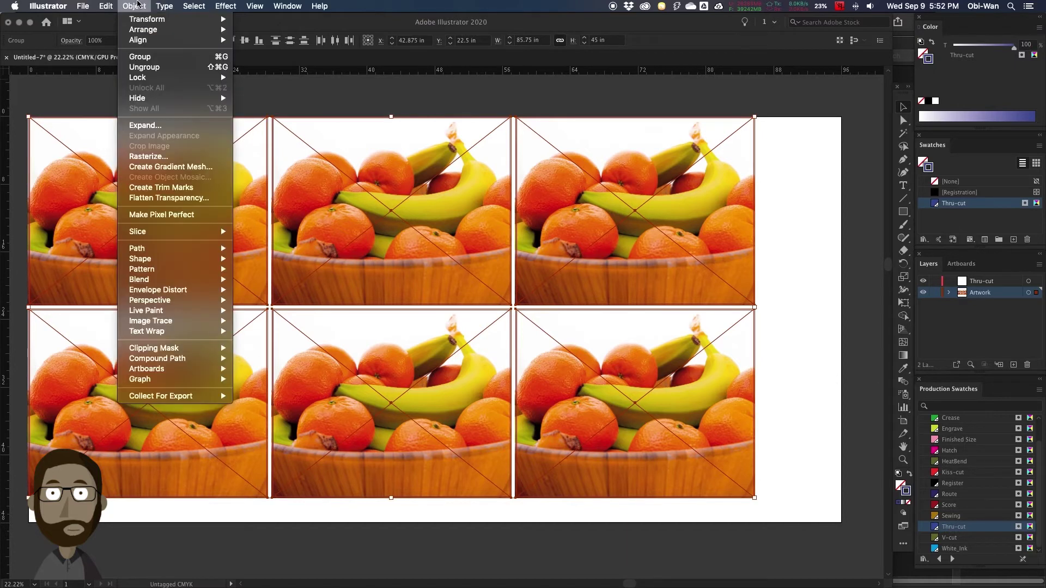
click(157, 58)
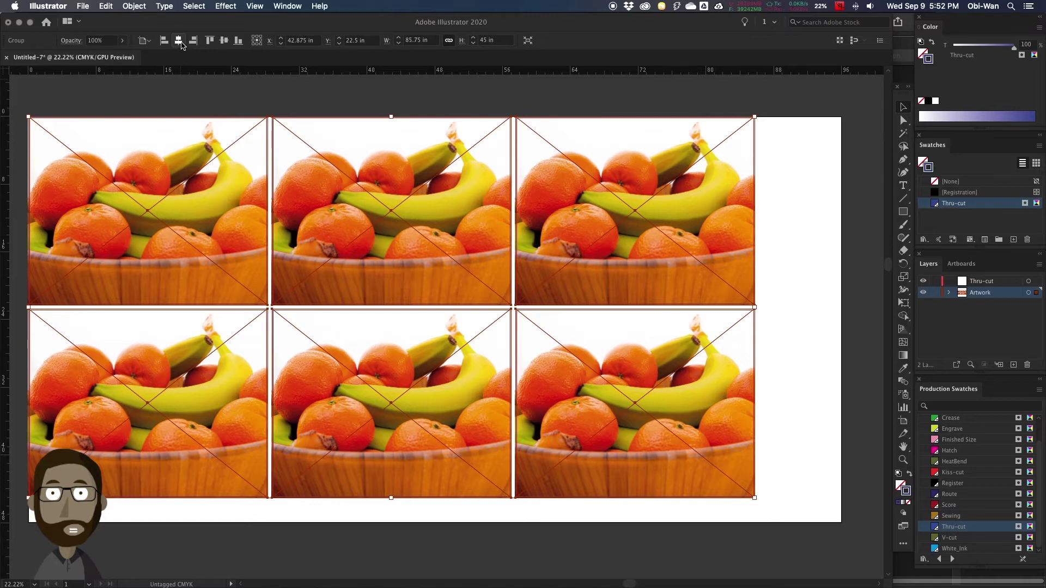
click(179, 42)
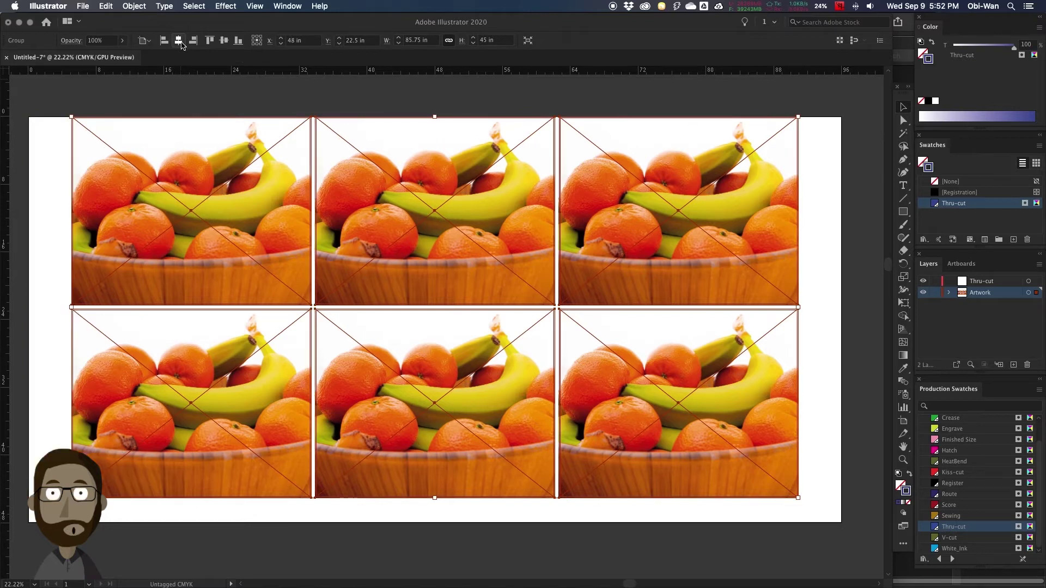
click(224, 42)
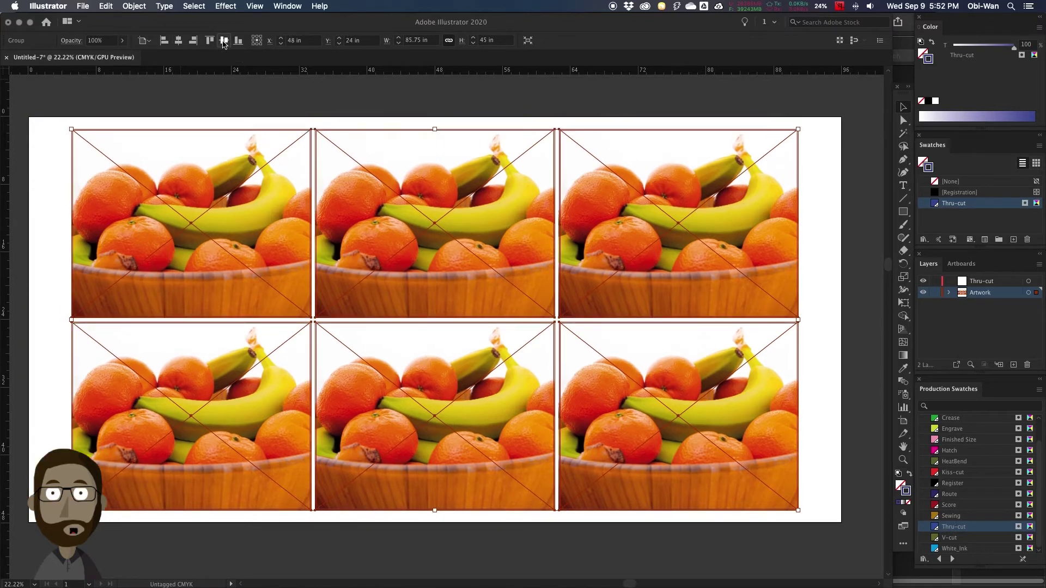
Step: Ungroup the six-piece layout twice to separate the images from their cut rectangles, expand the Artwork layer, and deselect everything
right_click(368, 199)
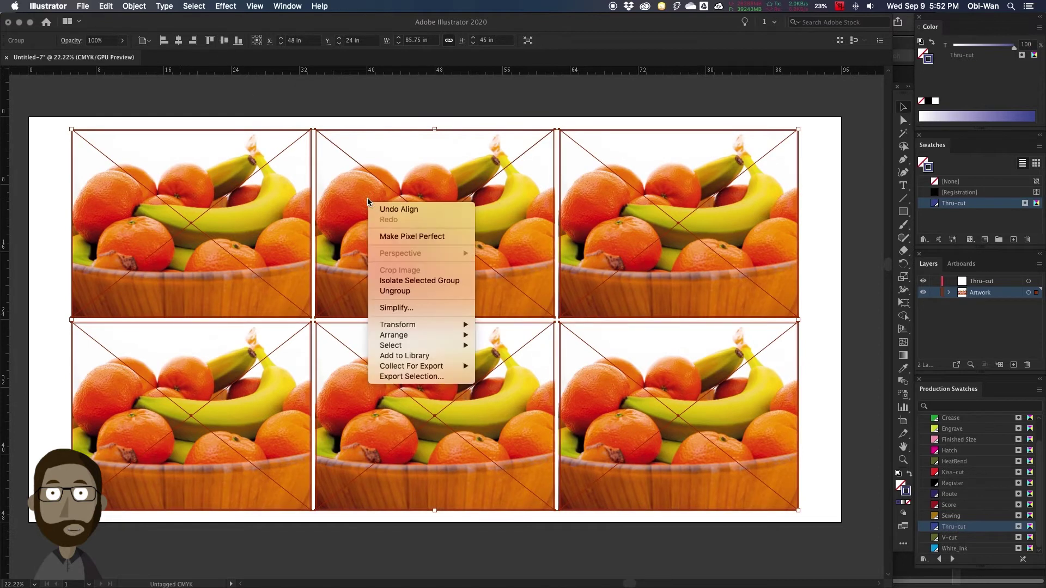
click(426, 287)
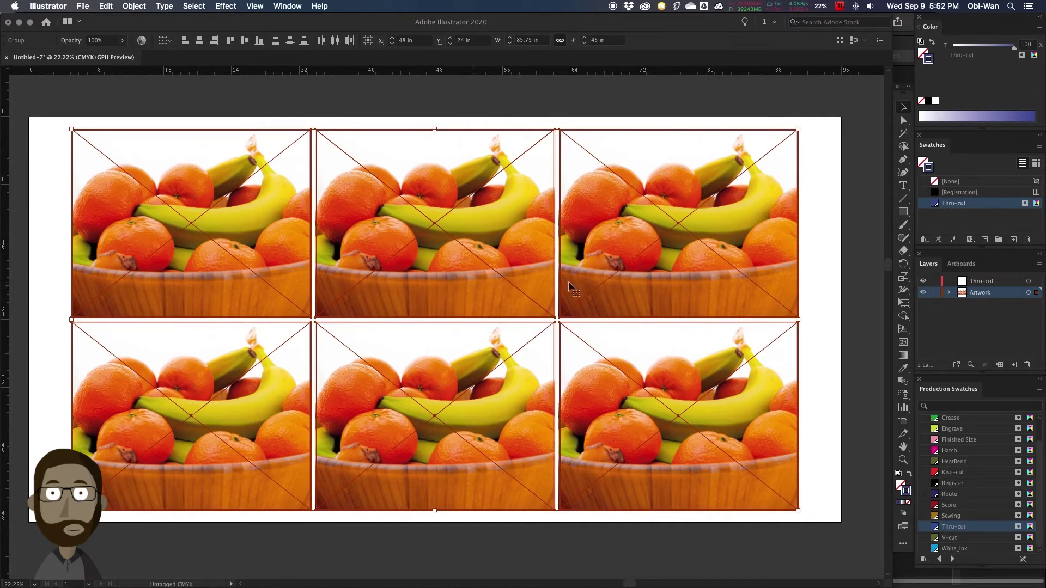
click(948, 293)
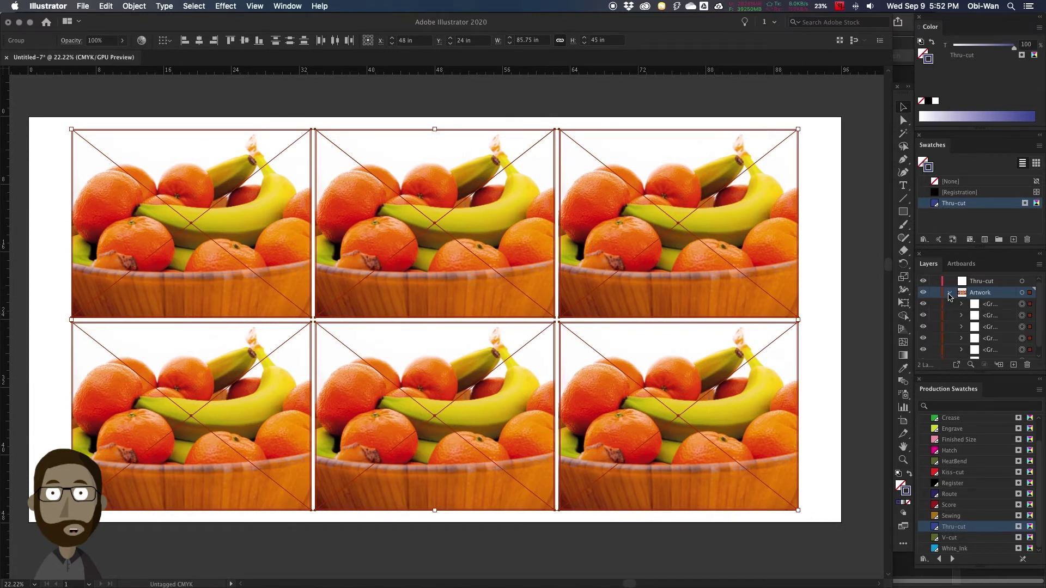
right_click(491, 254)
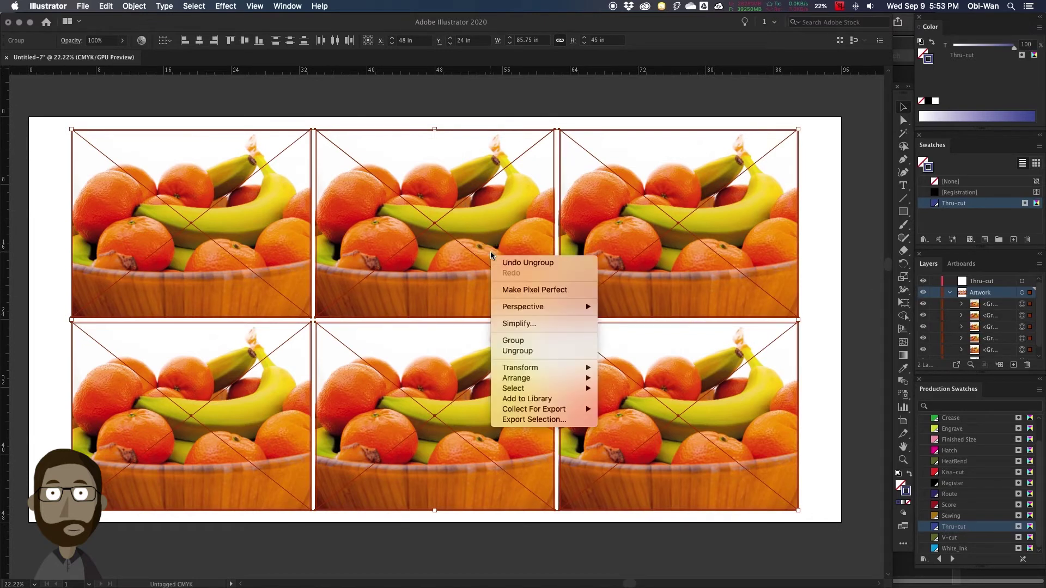
click(535, 350)
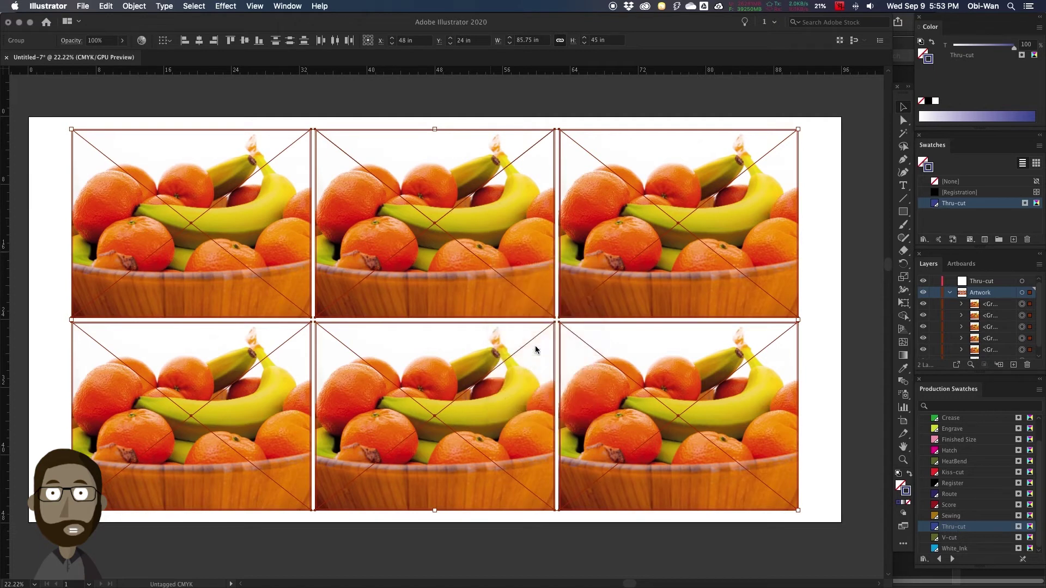
key(super+shift+a)
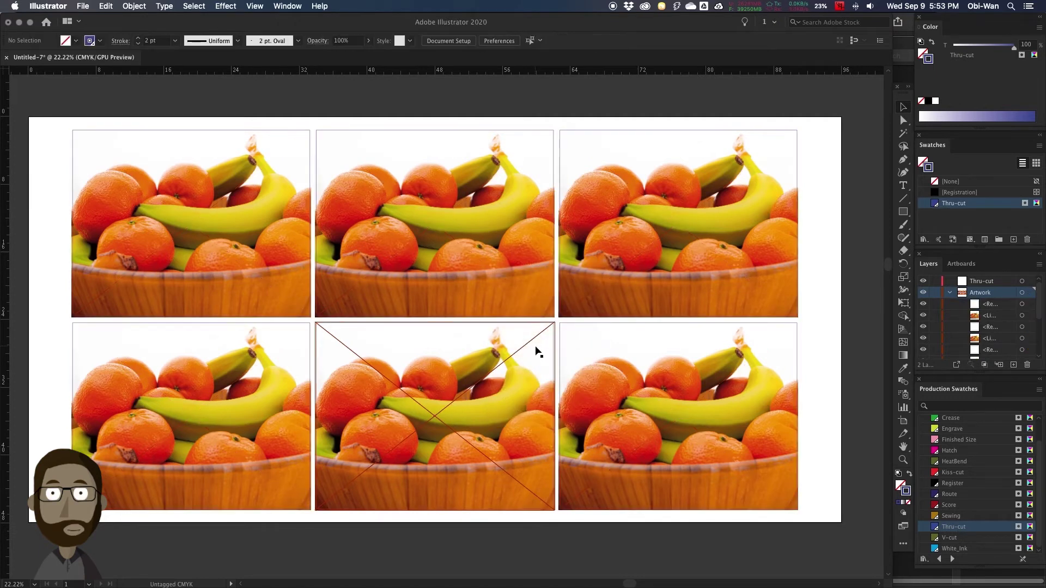
Step: Select all cut rectangles by matching fill and stroke, move them to the Thru-cut layer, collapse the Artwork layer and deselect
click(1022, 304)
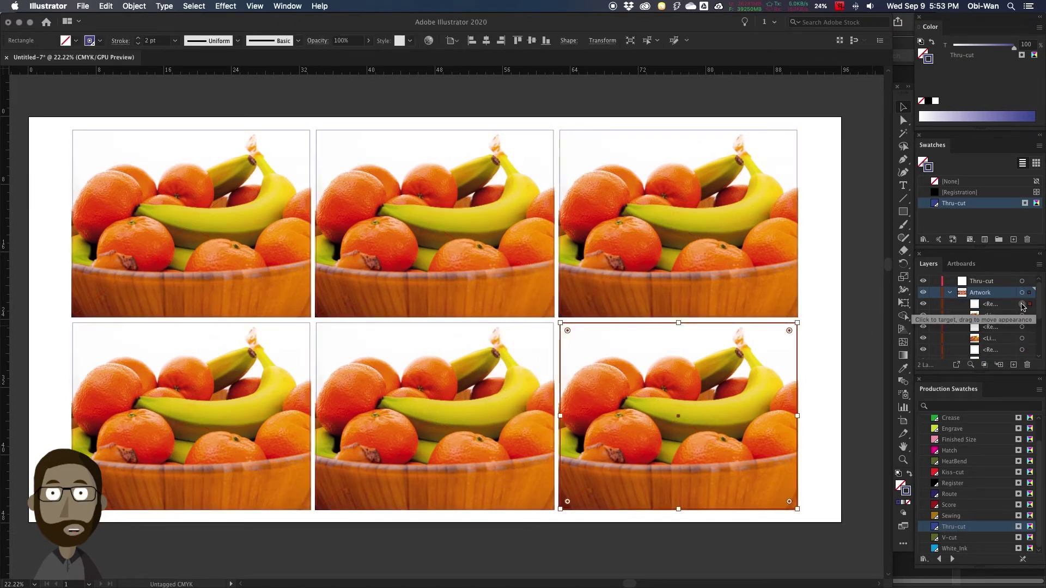
click(194, 6)
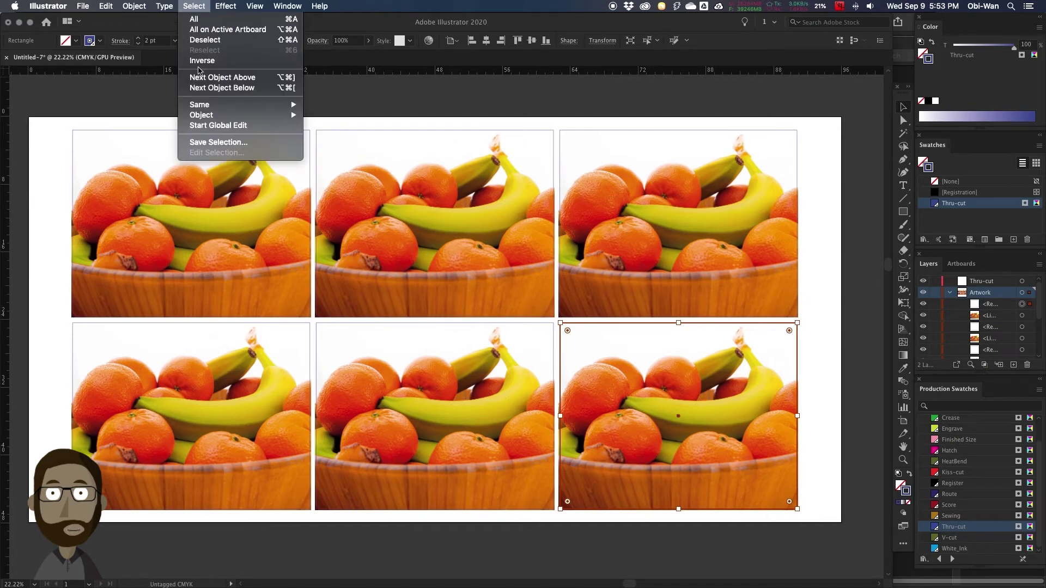
mouse_move(215, 105)
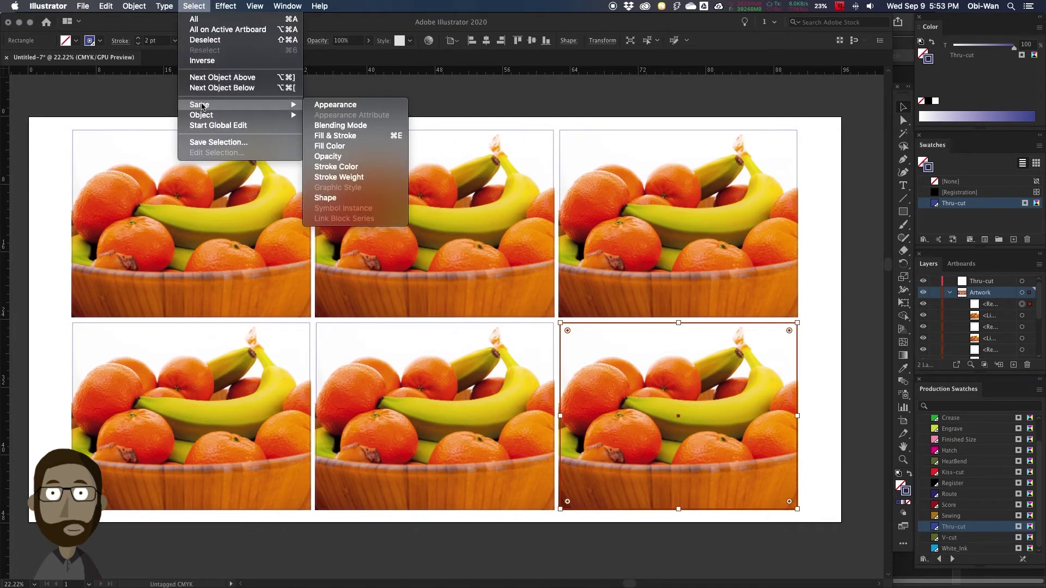
click(339, 137)
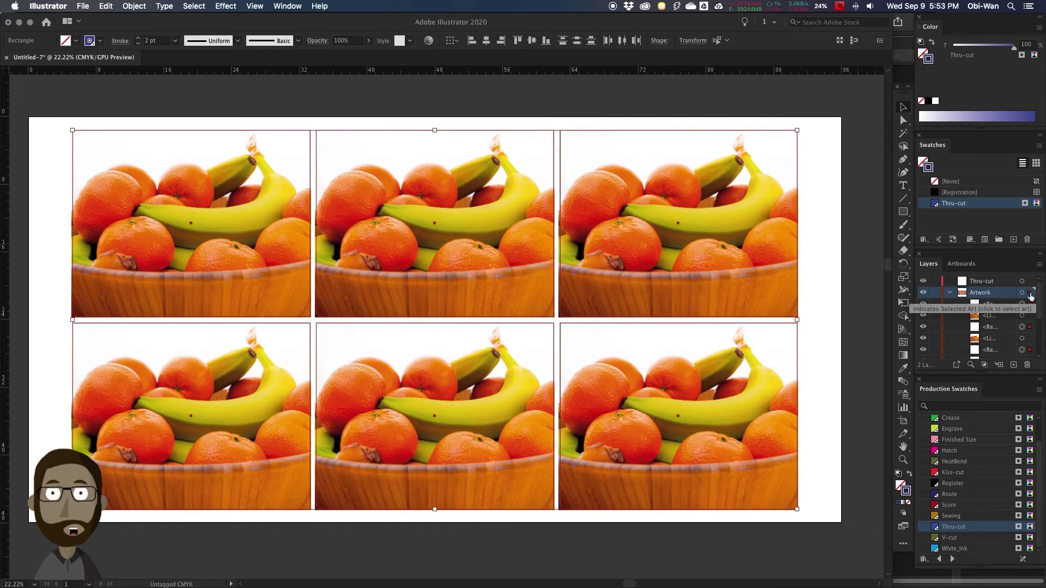
drag(1030, 295, 1031, 282)
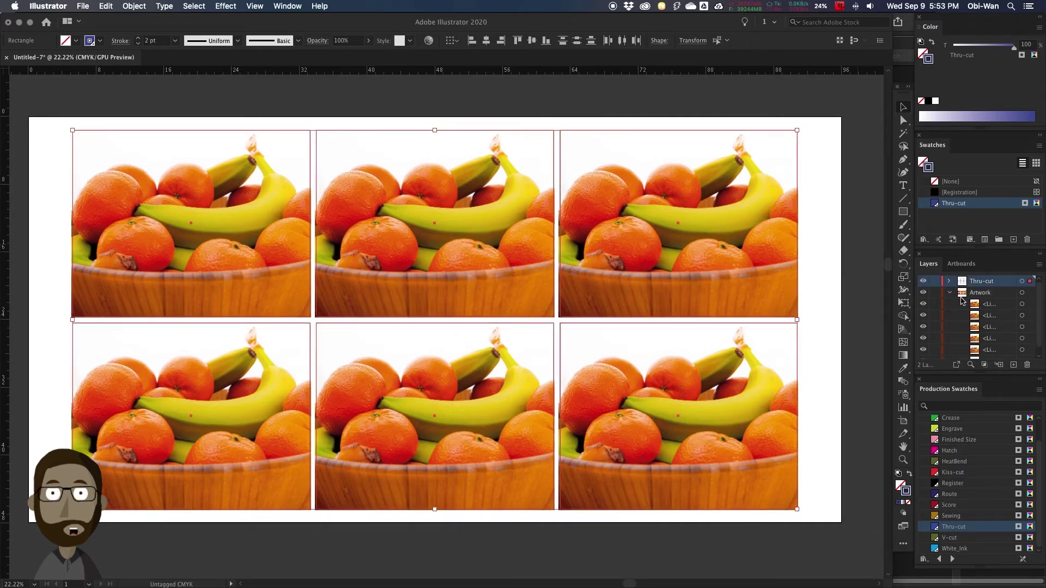
click(950, 293)
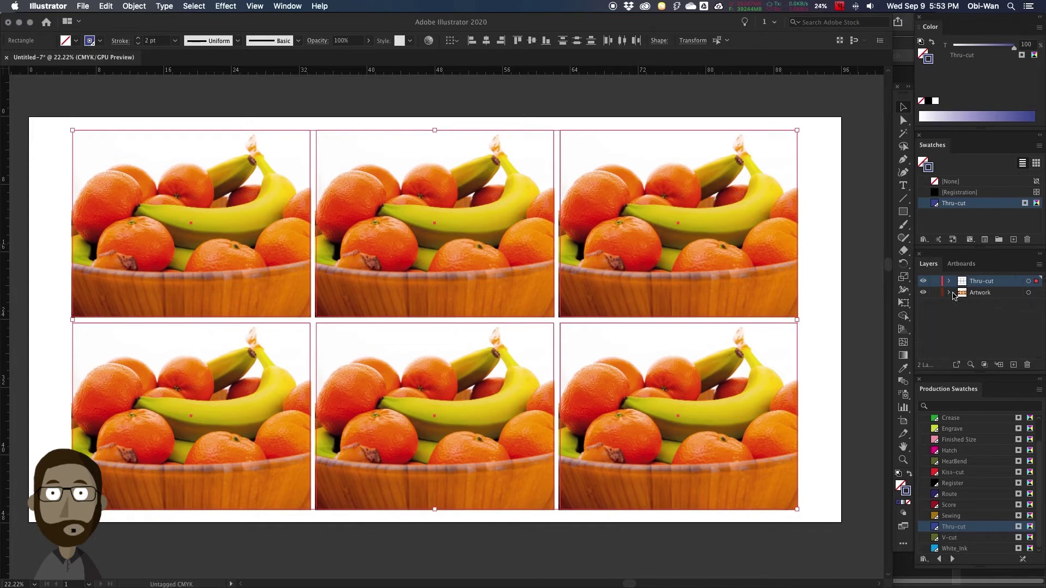
key(super+shift+a)
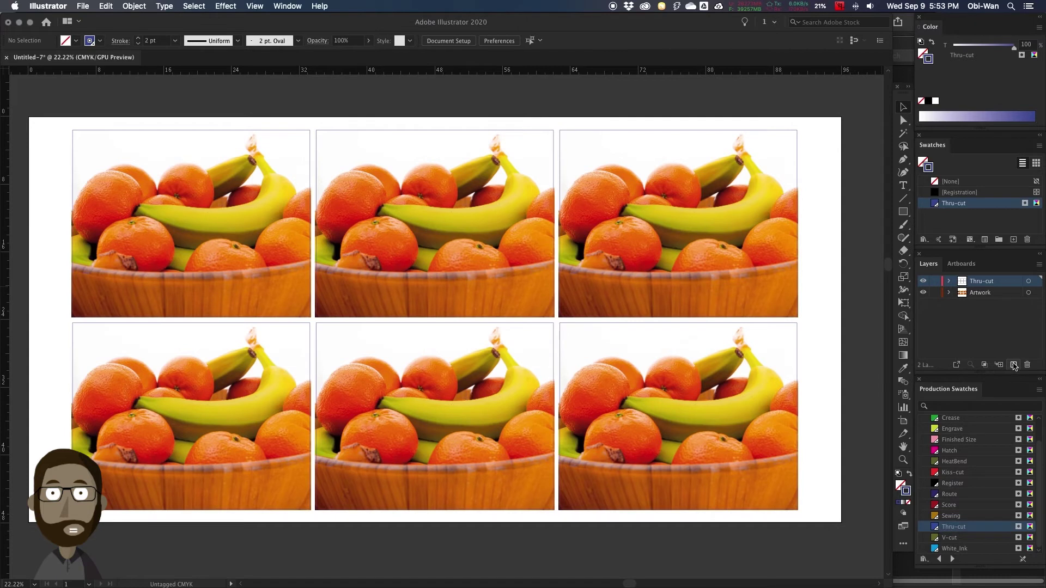
Step: Add a new layer above the Thru-cut layer and name it Register
click(1014, 365)
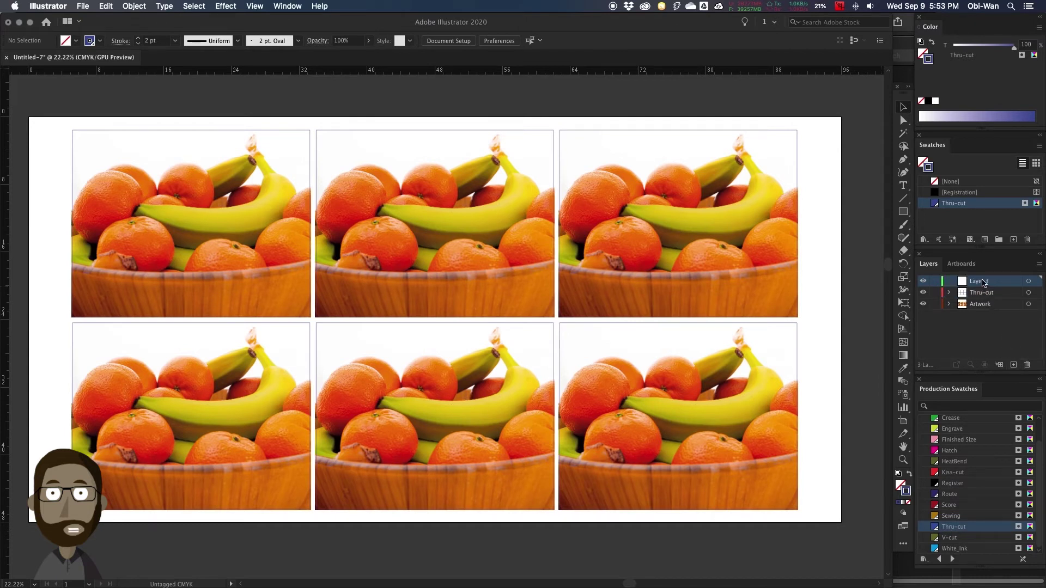
double_click(982, 284)
text(Register)
key(Return)
Step: Select all artwork, fit the artboard to the selected art, and deselect everything
click(618, 222)
click(263, 113)
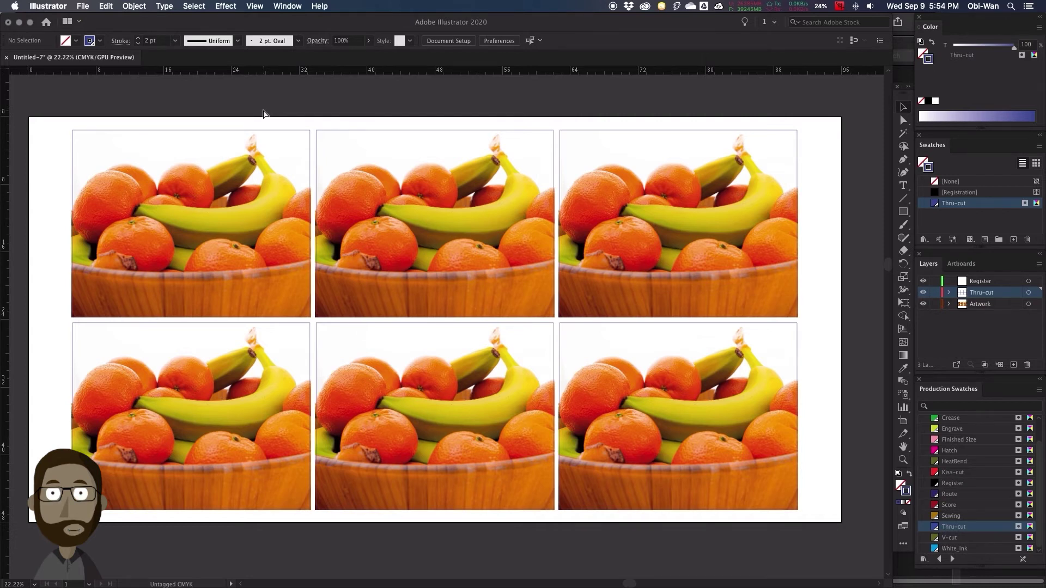
key(super+a)
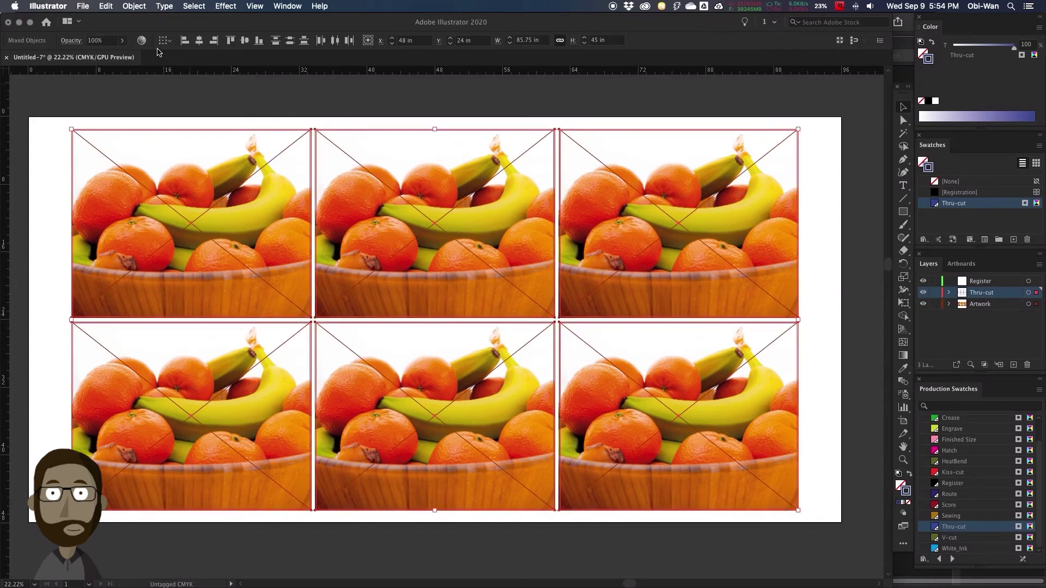
click(134, 6)
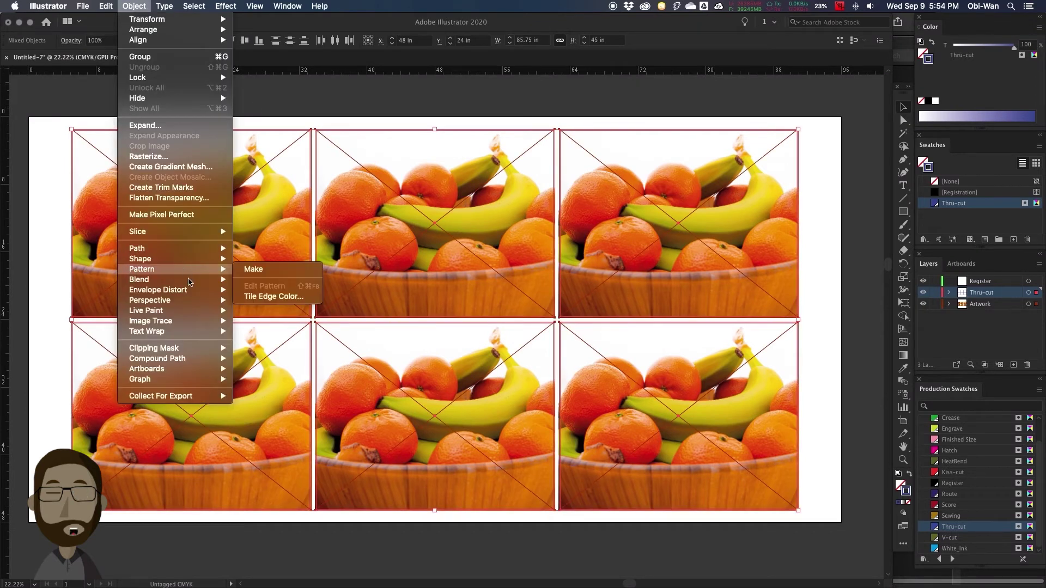
mouse_move(195, 370)
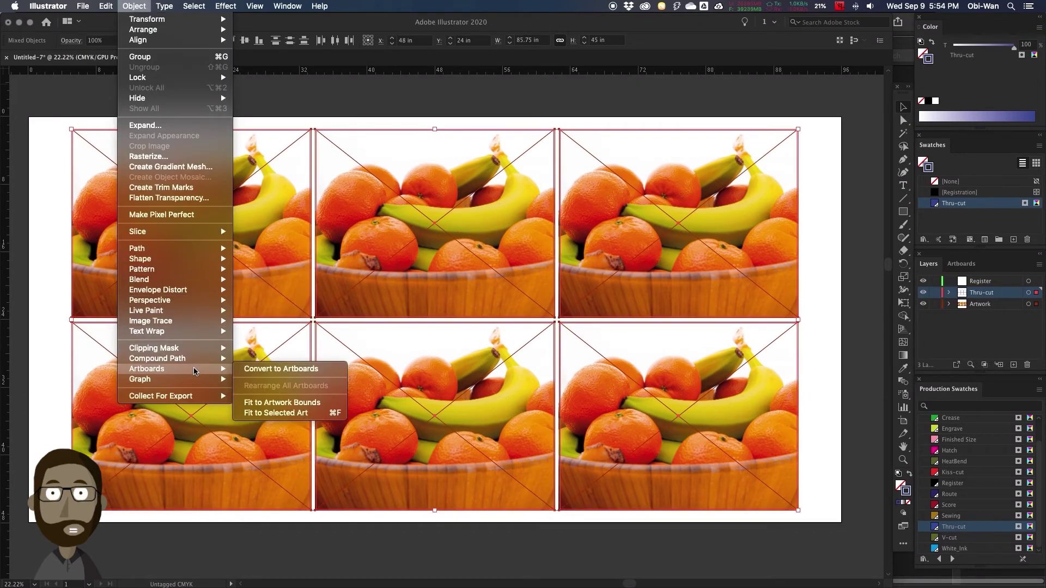
click(295, 413)
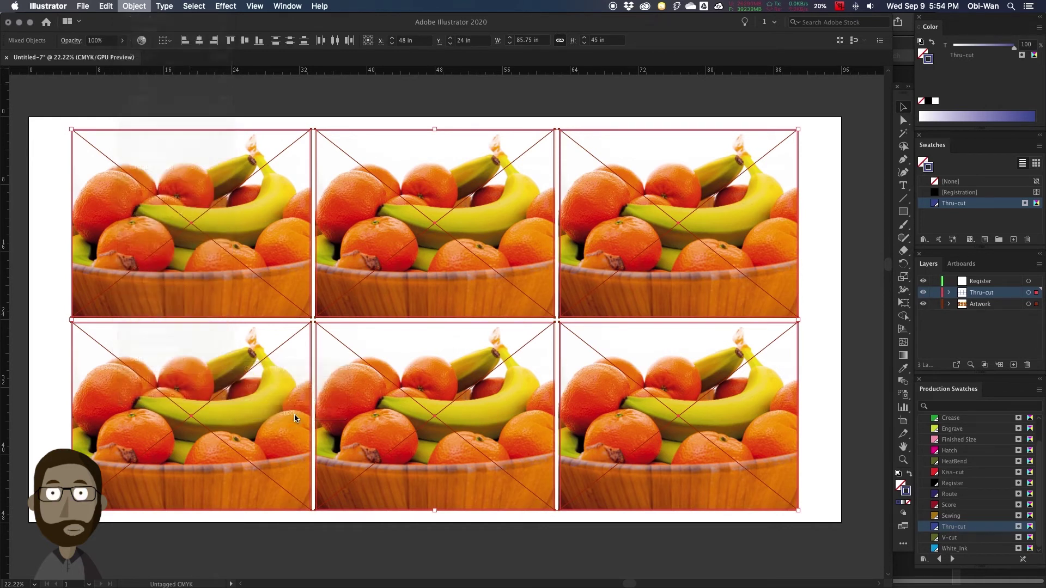
key(super+shift+a)
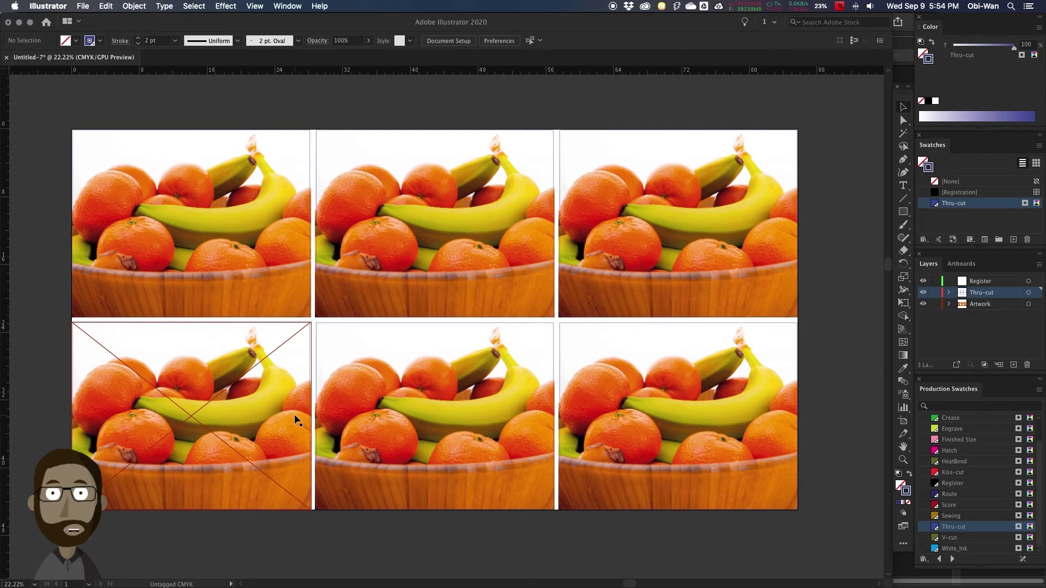
Step: Enlarge the artboard to 86.75 in wide by 46 in high and leave artboard editing
key(shift+o)
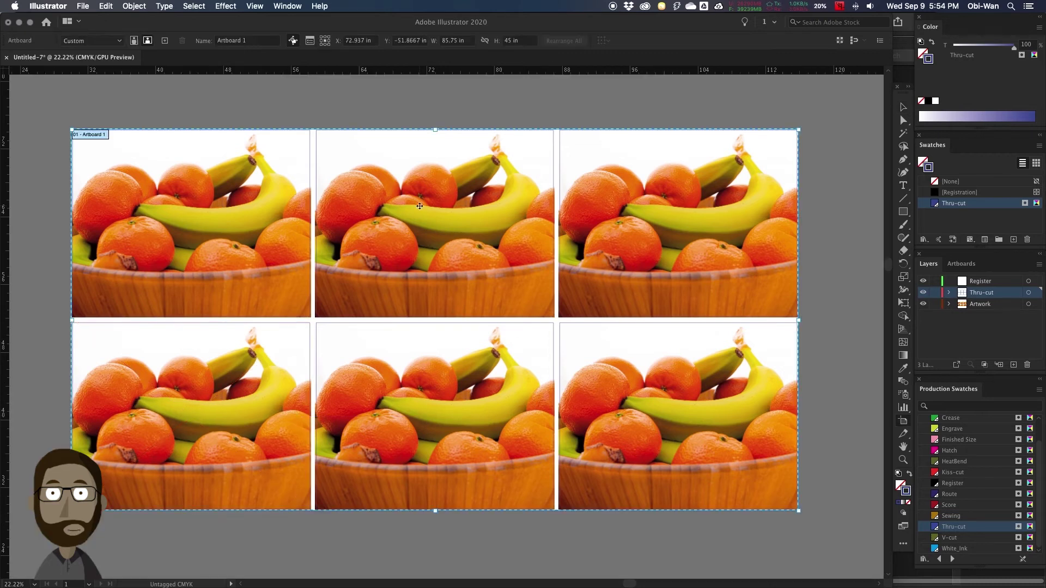
click(469, 42)
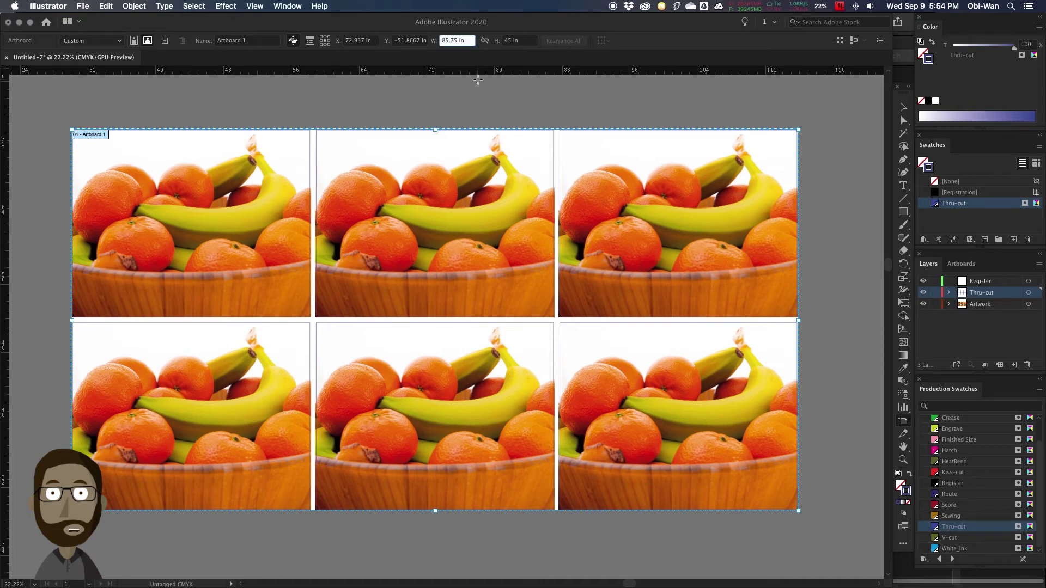
key(Tab)
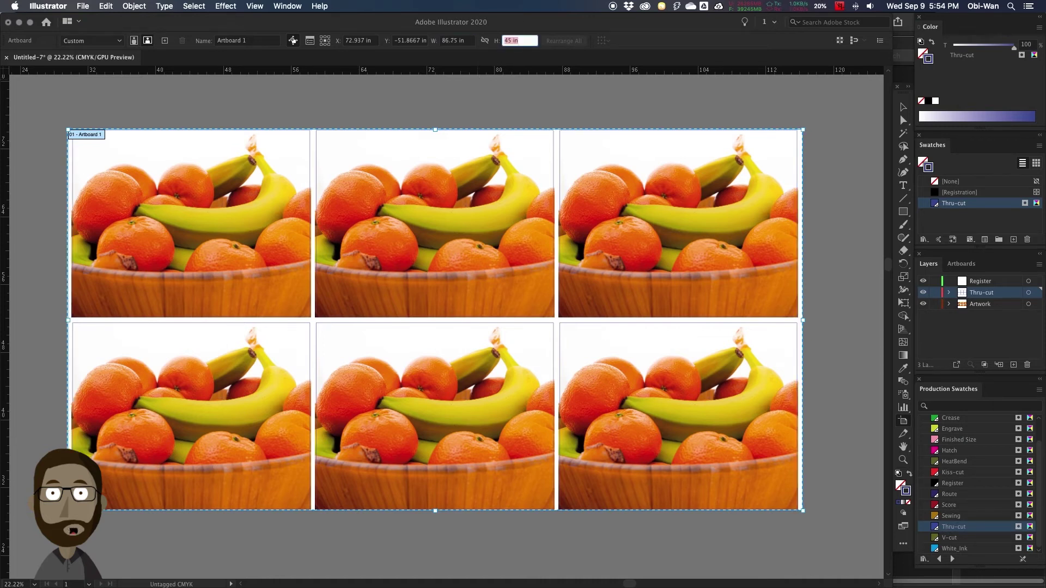
key(Return)
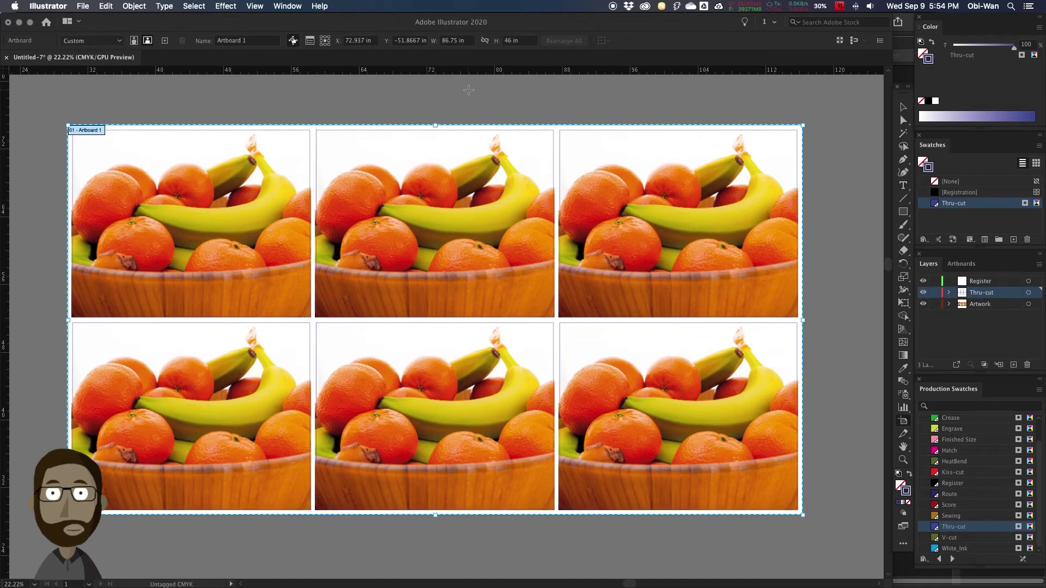
key(Escape)
Step: Make the Register layer active and set the drawing colors to a black fill with no stroke
key(z)
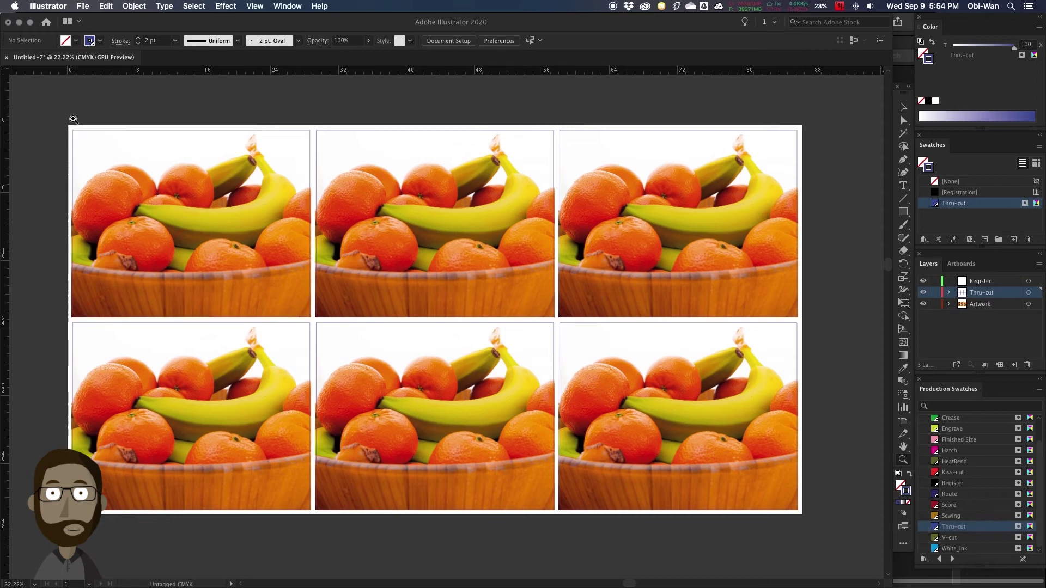
drag(50, 114, 147, 182)
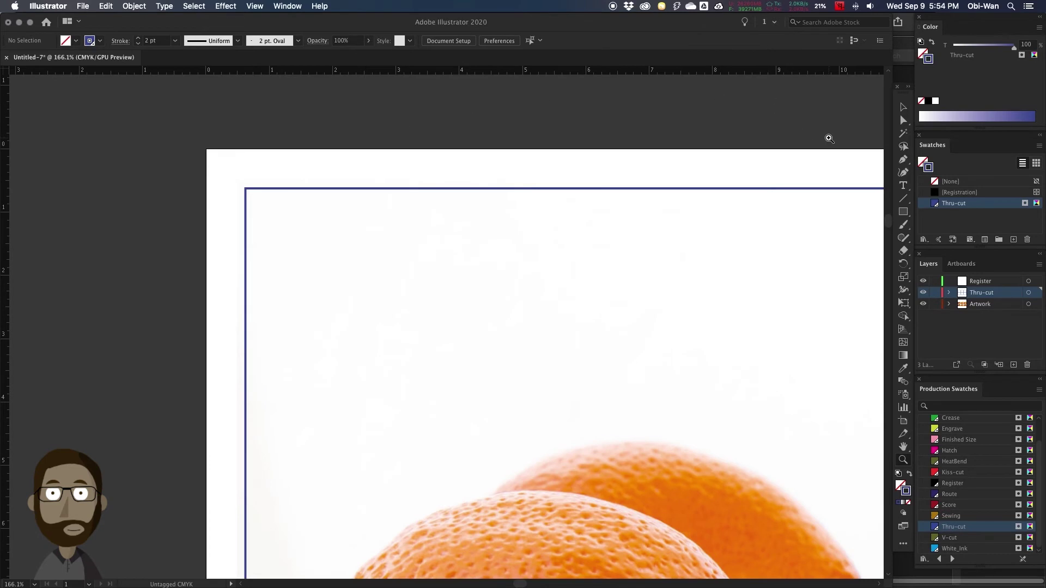
click(981, 281)
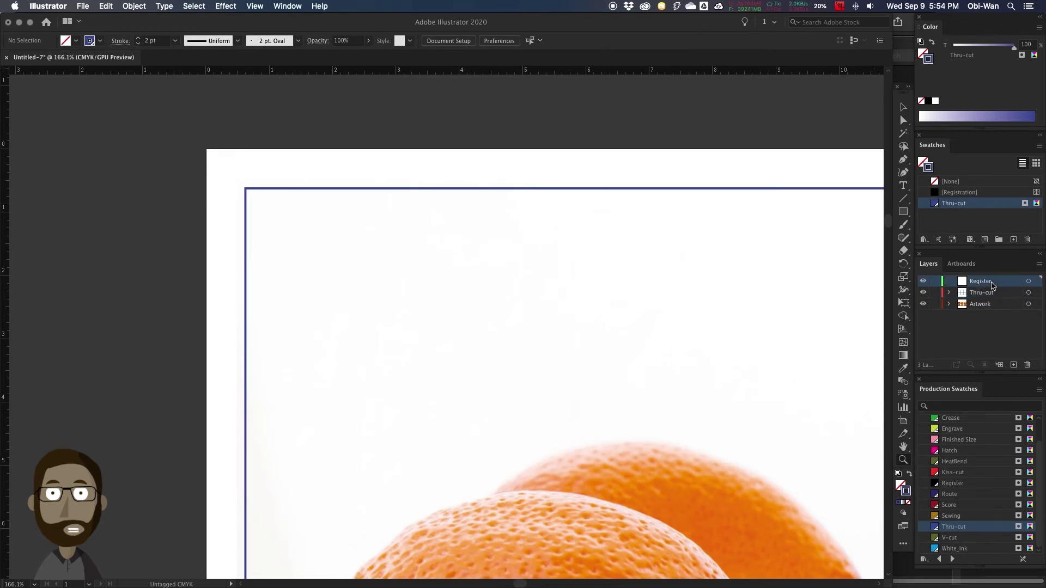
click(932, 42)
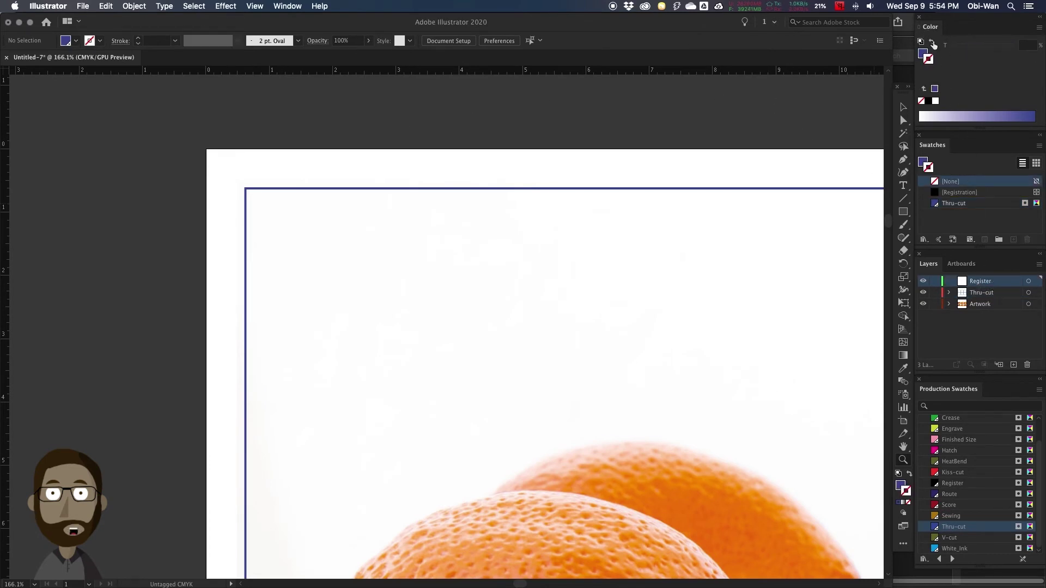
click(928, 101)
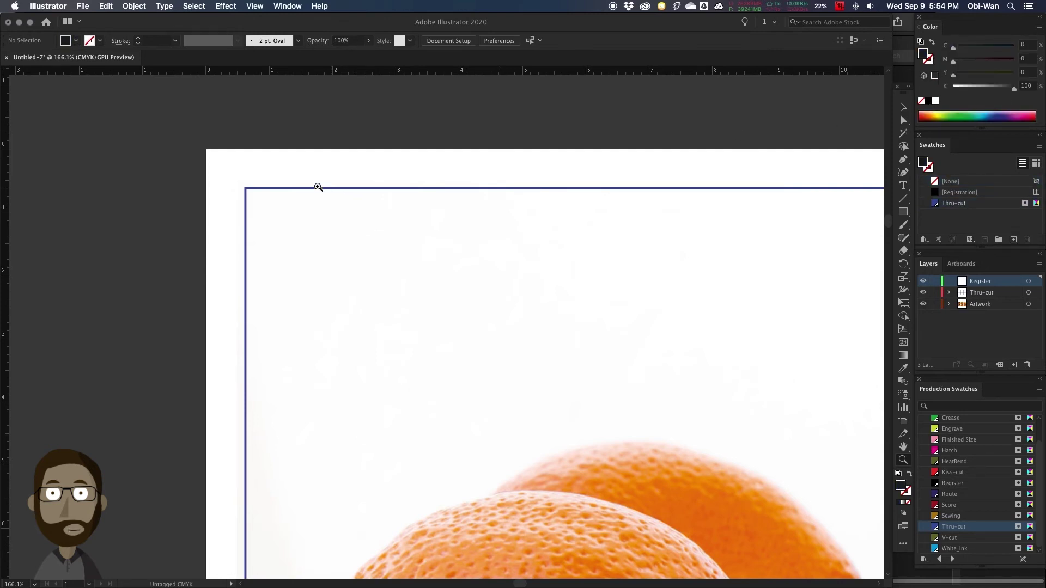
Step: Draw a 0.25 by 0.25 in circle near the artboard's top-left corner on the Register layer
key(l)
click(245, 175)
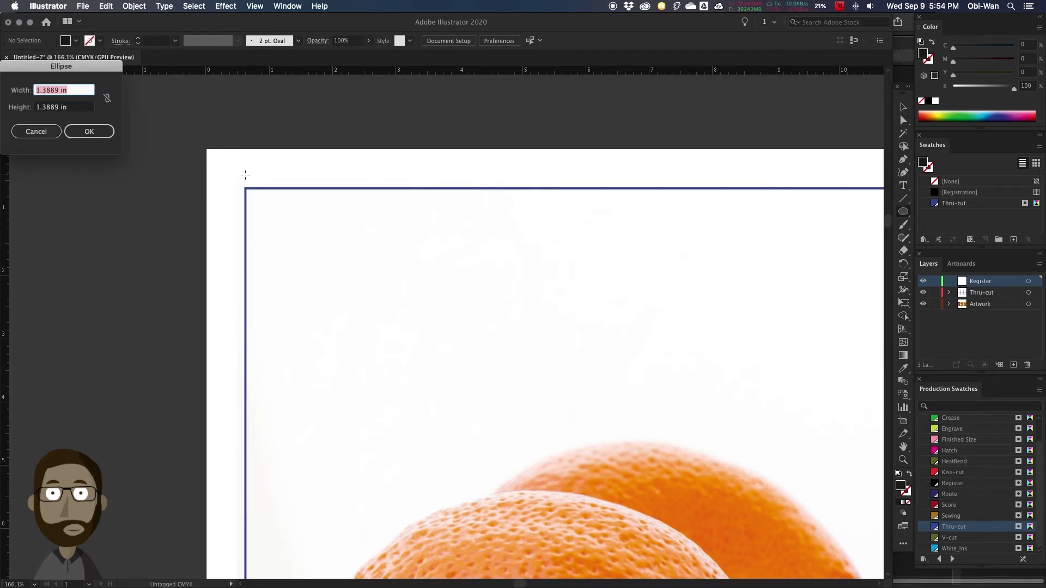
drag(27, 70, 344, 188)
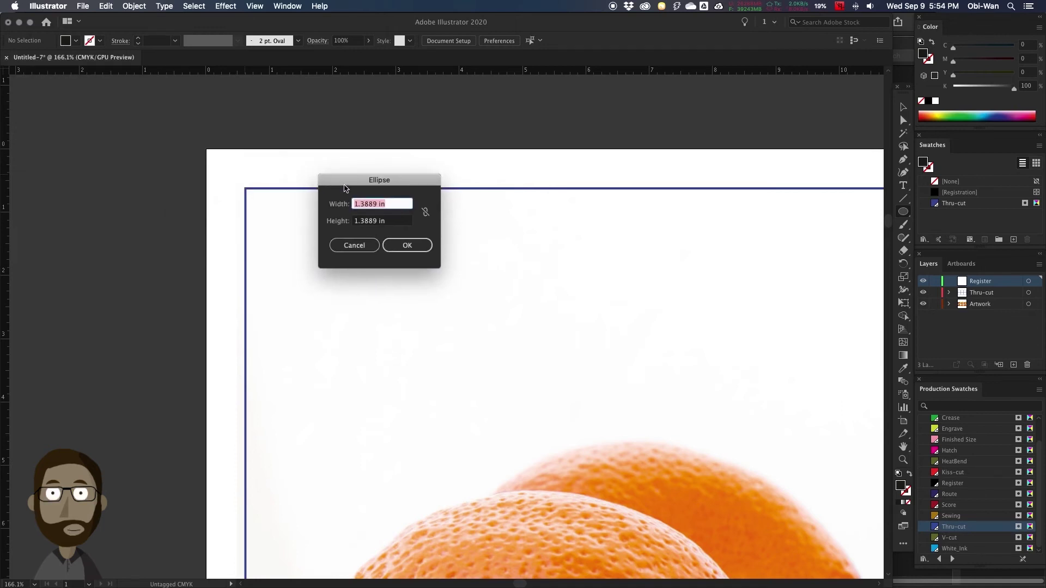
text(.25)
key(Tab)
text(.25)
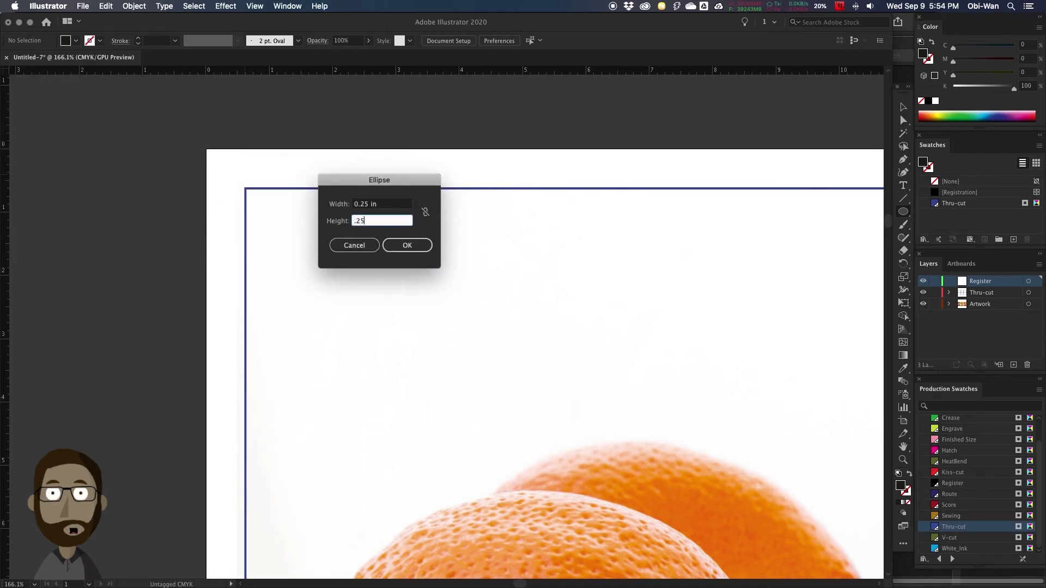
key(Tab)
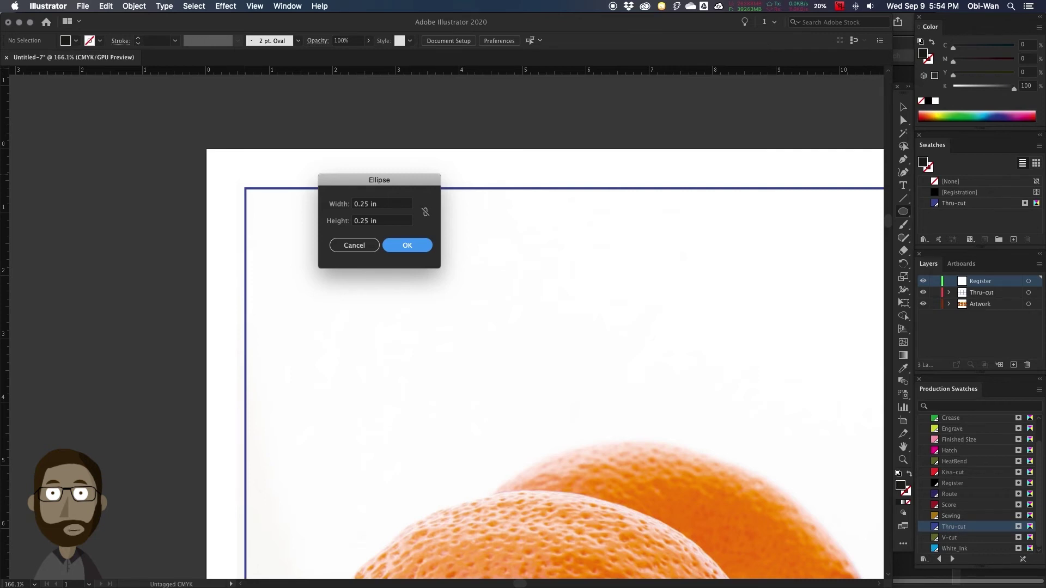
click(416, 243)
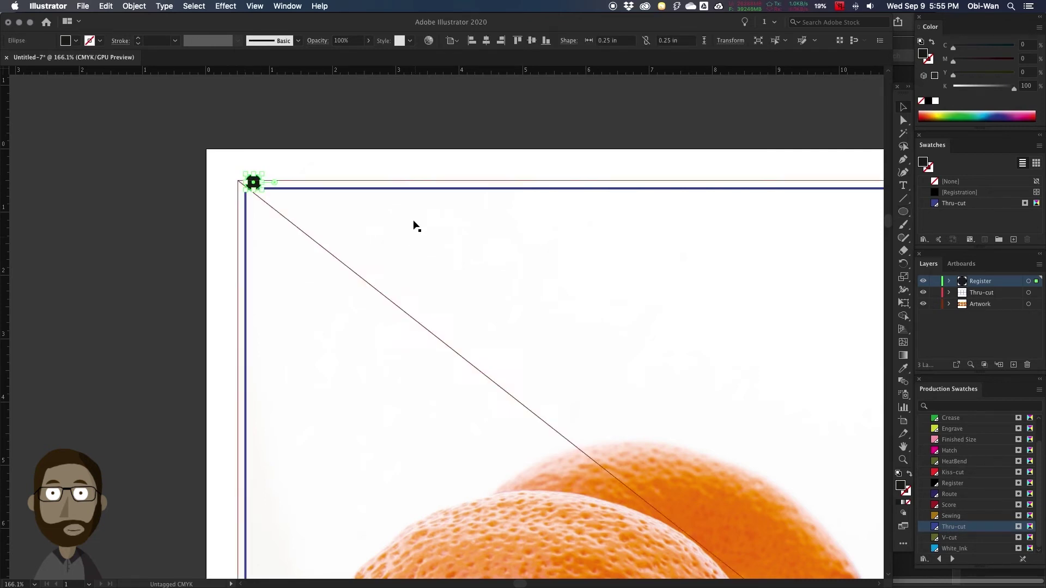
Step: Align the circle to the artboard's top-left corner, copy it, and deselect it
click(472, 40)
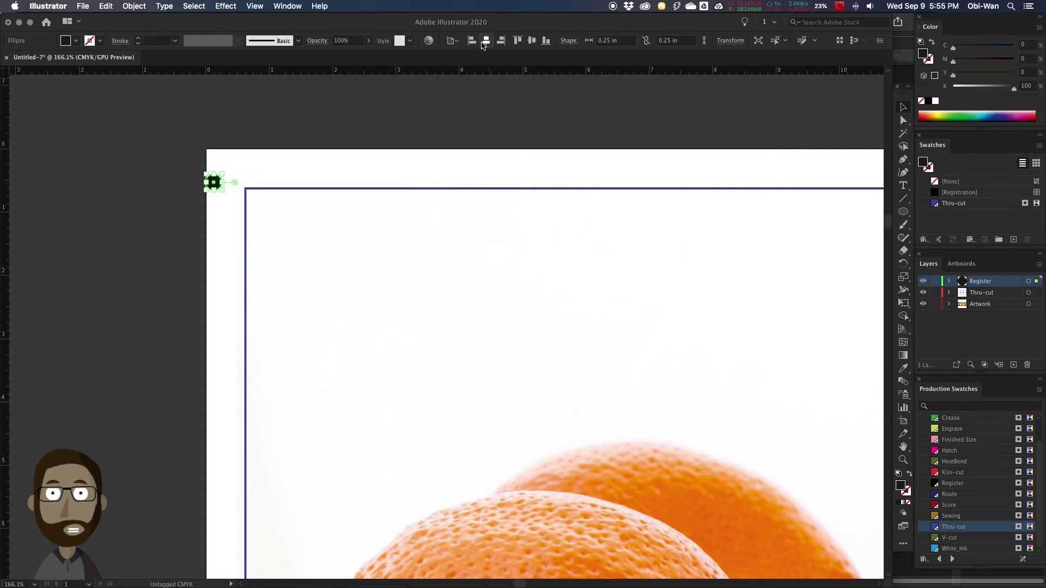
click(518, 40)
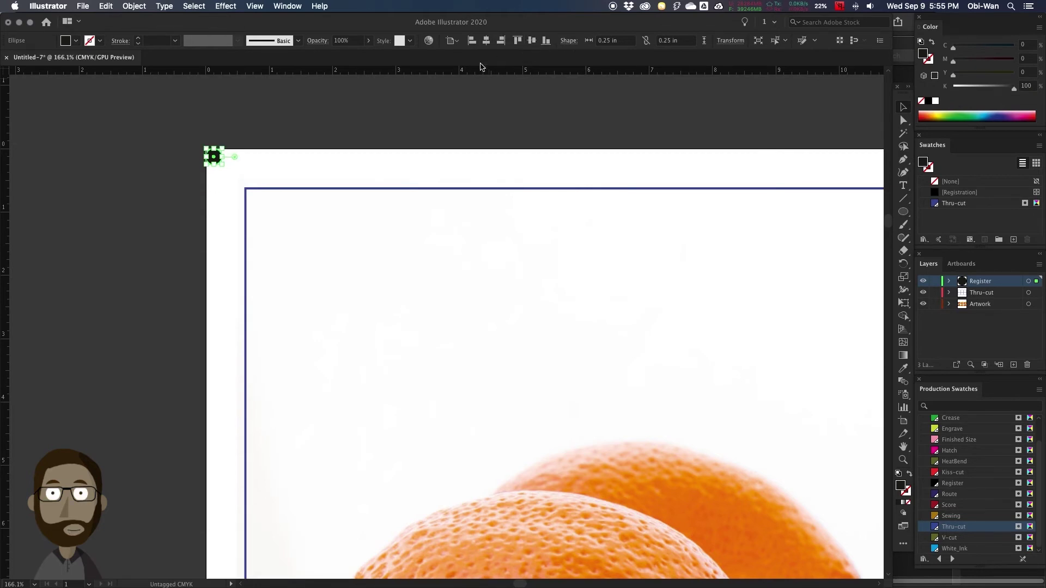
click(107, 6)
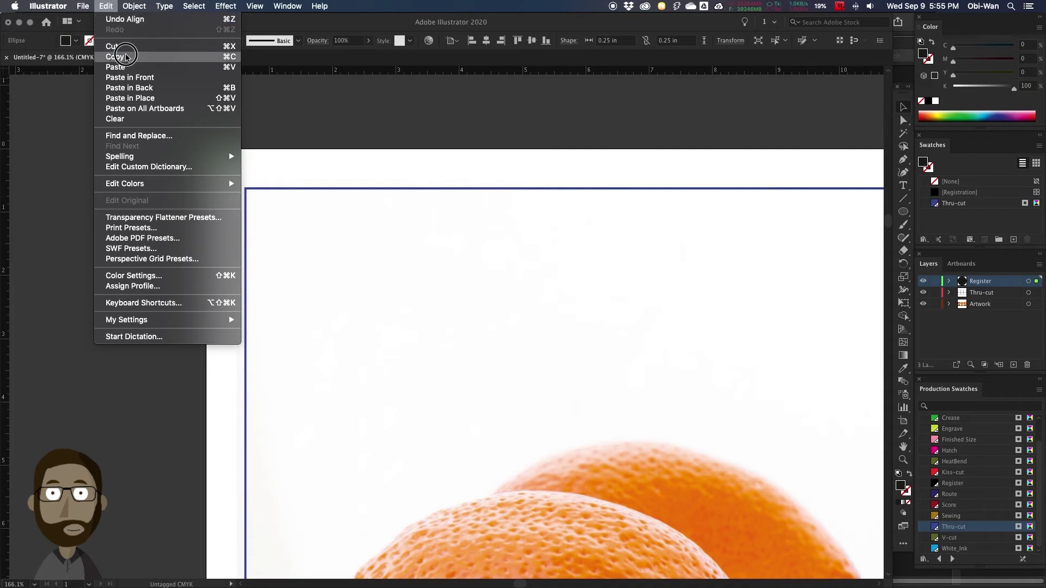
click(118, 57)
click(189, 100)
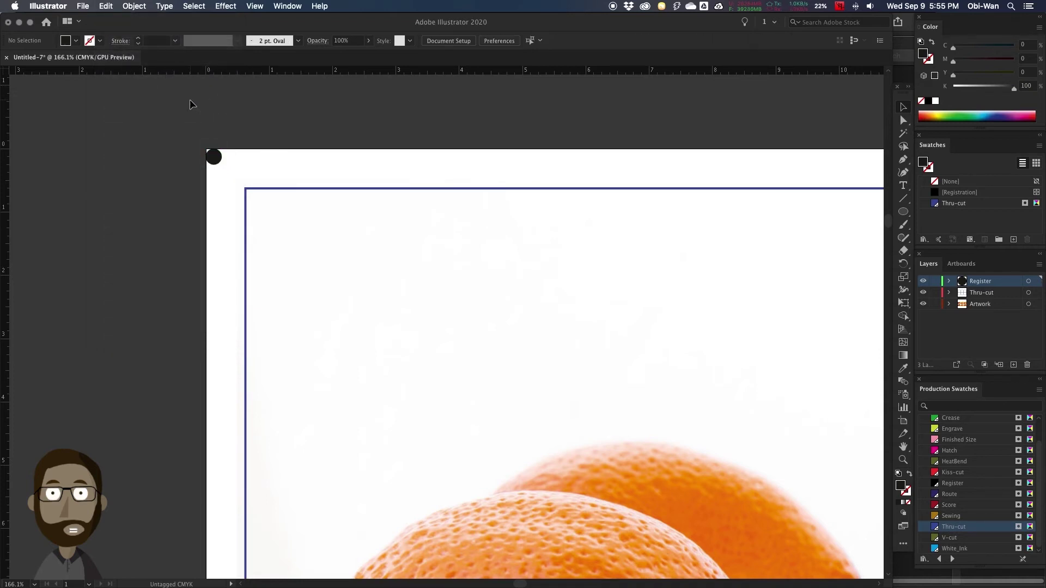
Step: Paste copies of the circle and align them to the artboard's bottom-left, bottom-right and top-right corners
key(super+0)
key(super+v)
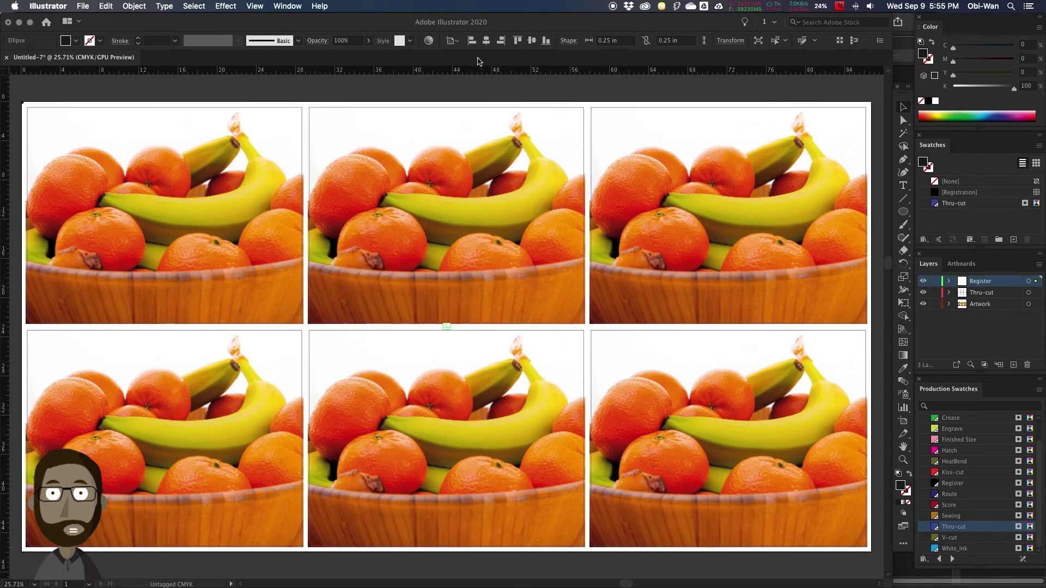
click(472, 43)
click(546, 42)
click(502, 43)
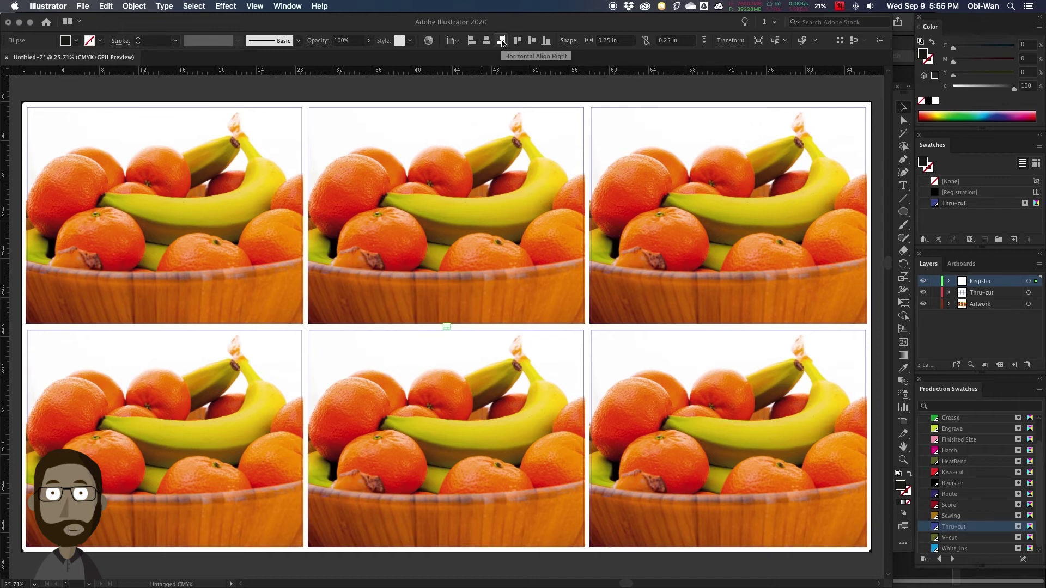
click(501, 42)
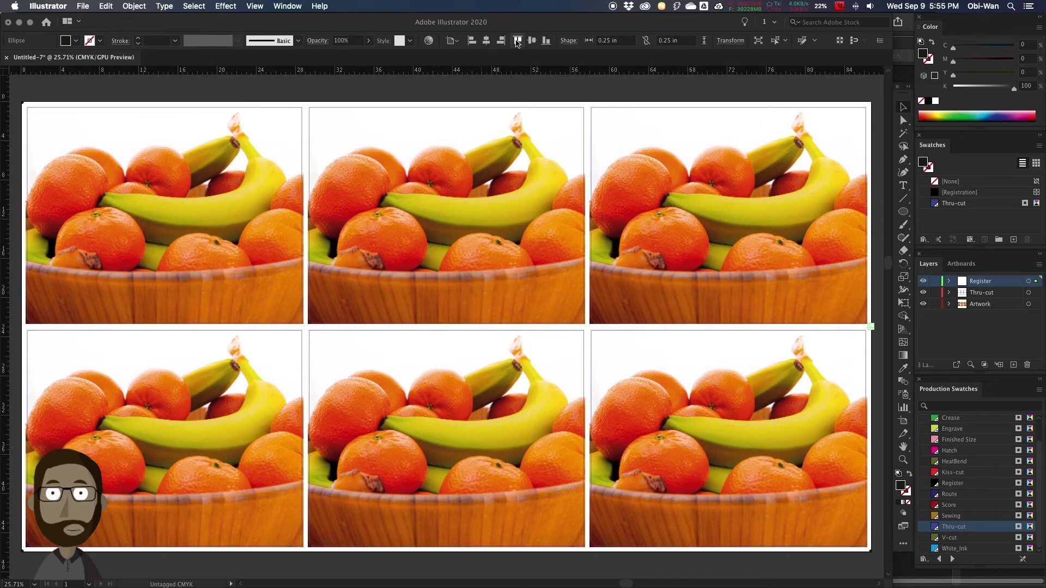
click(516, 42)
Step: Make a copy of the top-right circle moved -2 in horizontally and 0 in vertically, and deselect it
click(134, 6)
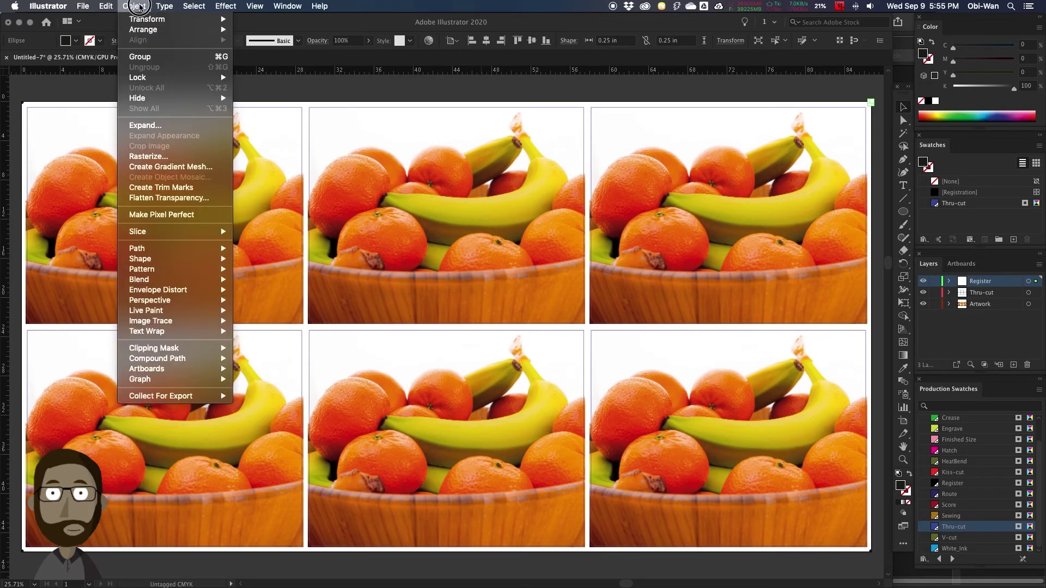
mouse_move(140, 19)
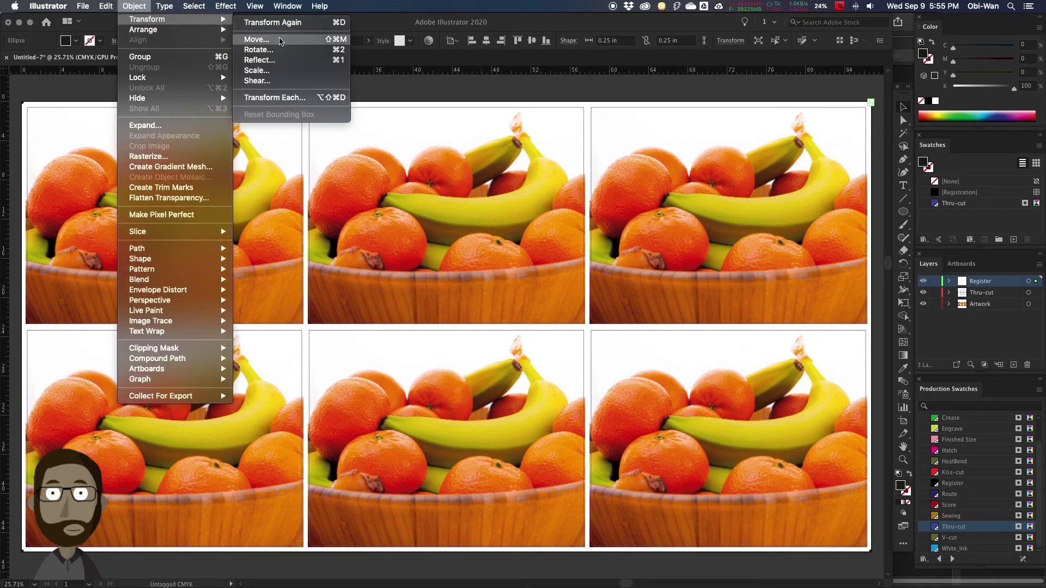
click(280, 40)
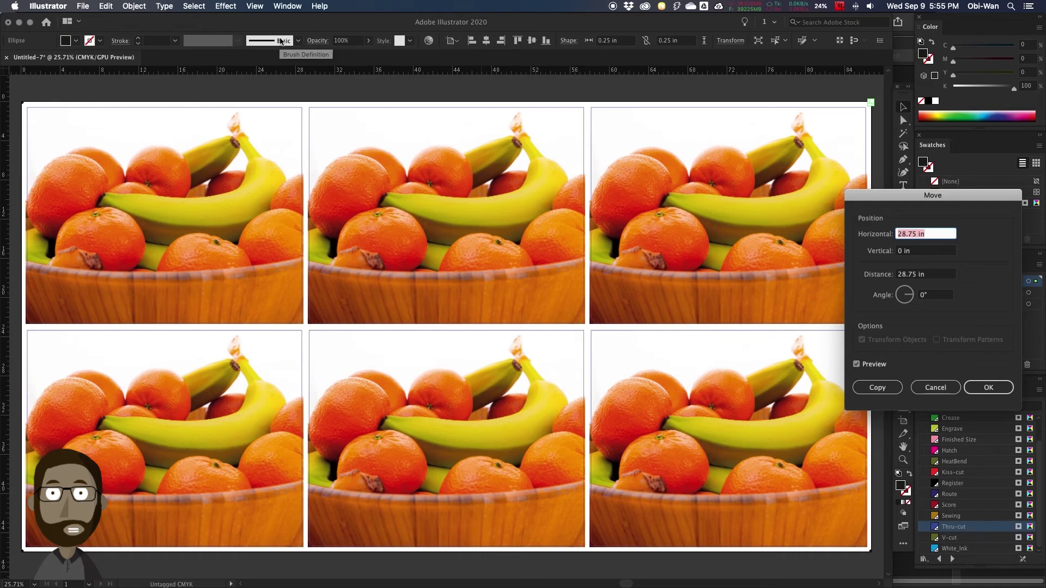
text(-2)
key(Tab)
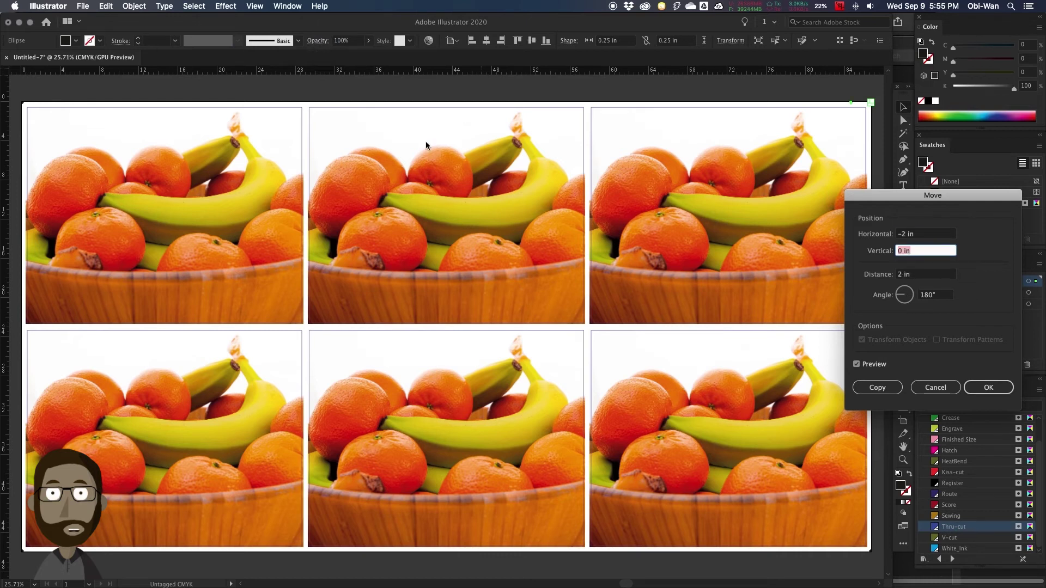
click(874, 388)
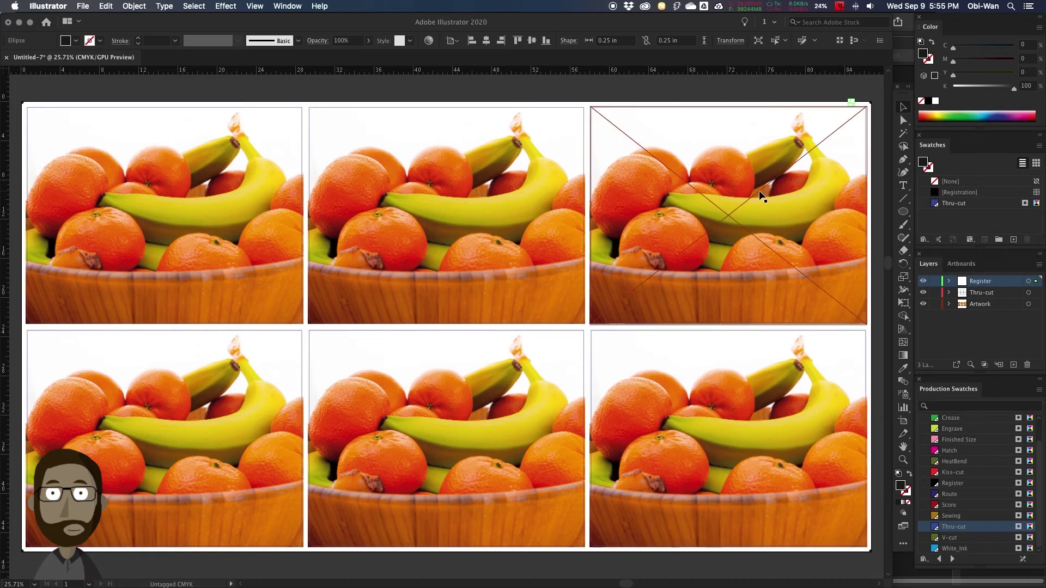
click(582, 104)
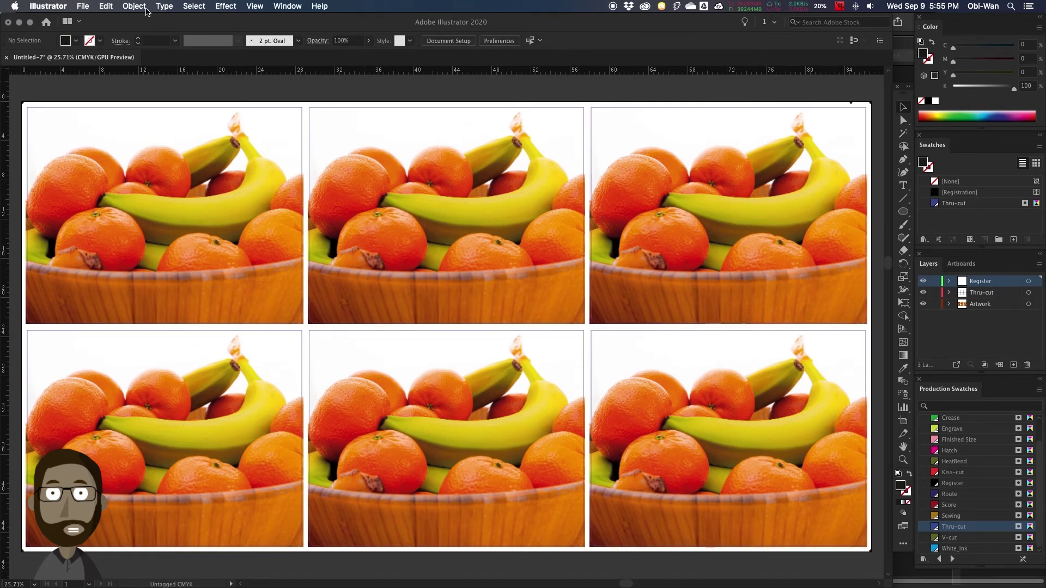
Step: Enlarge the artboard by 1 in each way, to 87.75 in wide and 47 in high
key(shift+o)
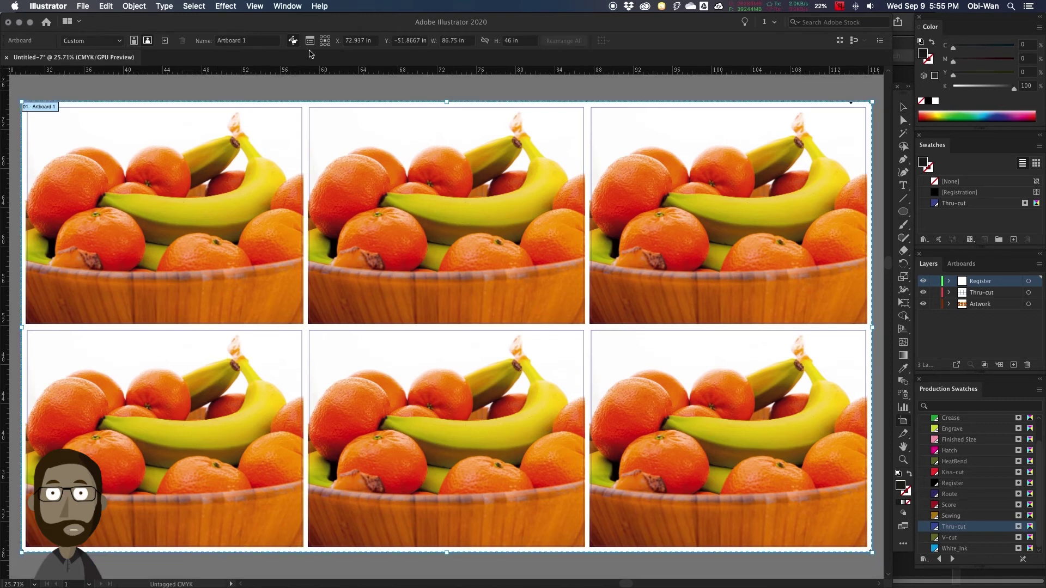
click(471, 40)
text(+1)
key(Tab)
text(+)
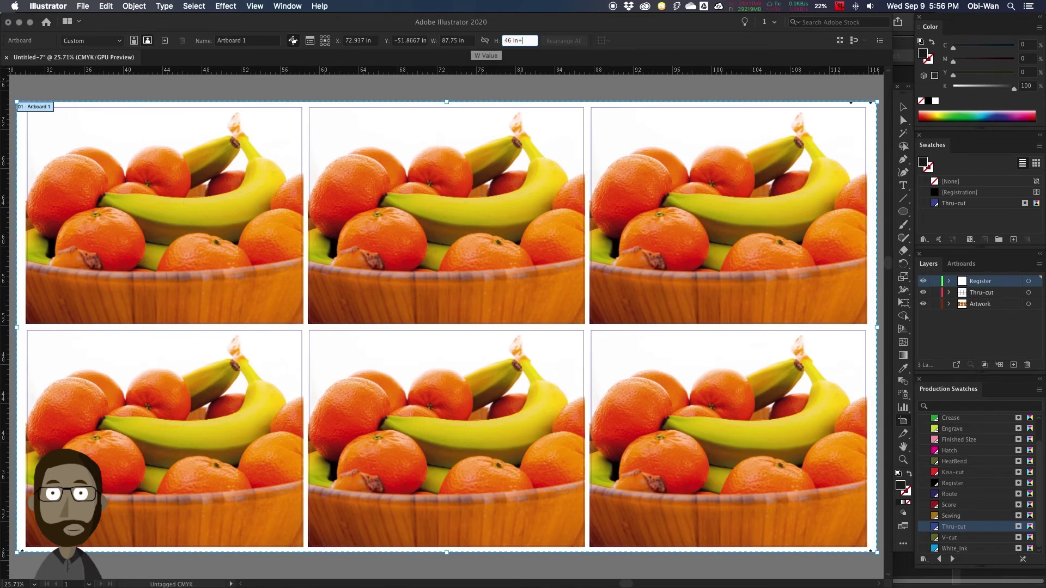
text(1)
key(Return)
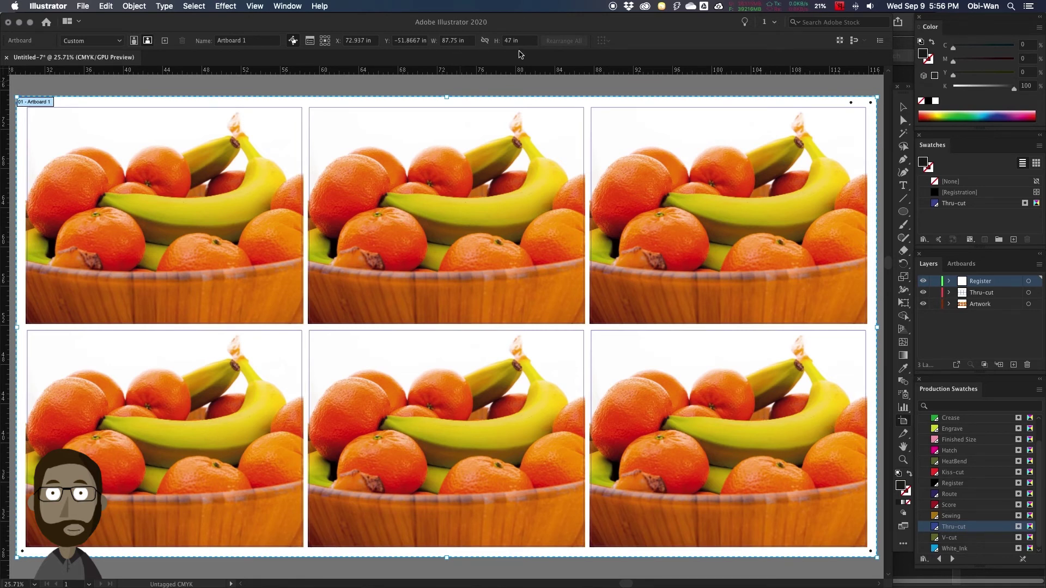
key(Escape)
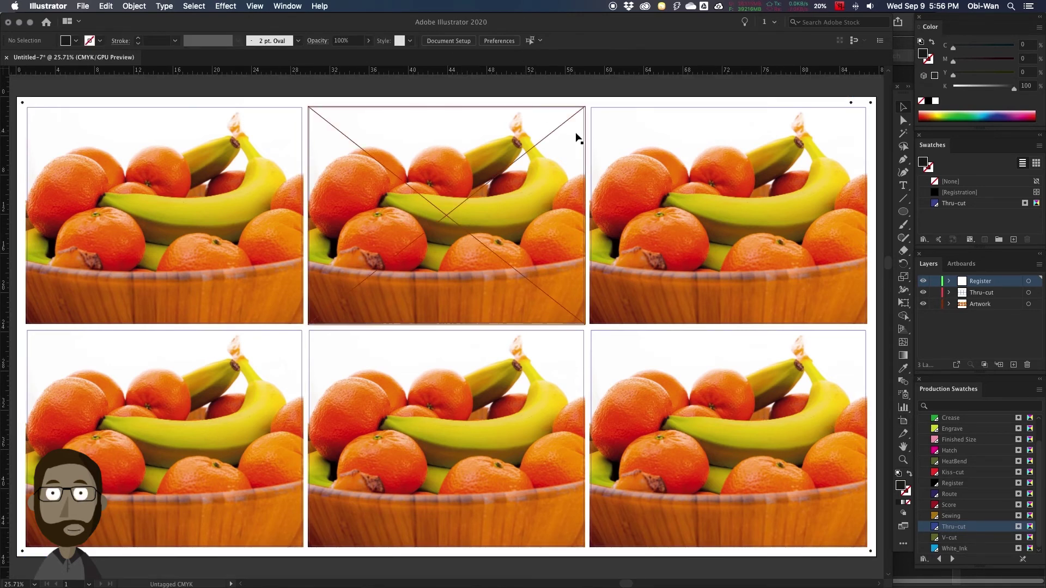
Step: Save the document as FruitBowl_06up_28x22_PPicut.ai in the Work folder with Illustrator 2020 options, copying the file name for reuse
key(super+s)
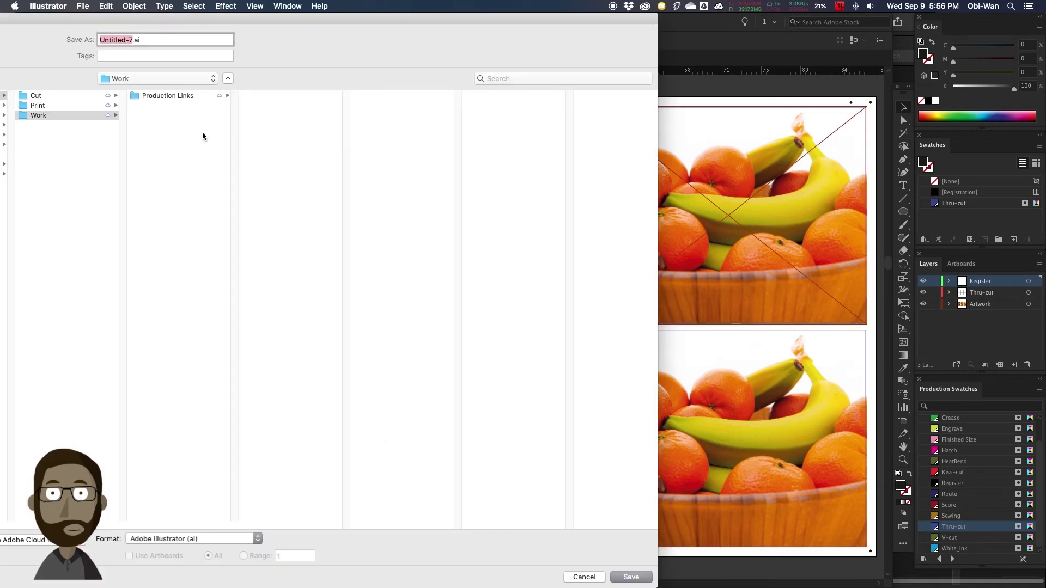
text(uitBowl_)
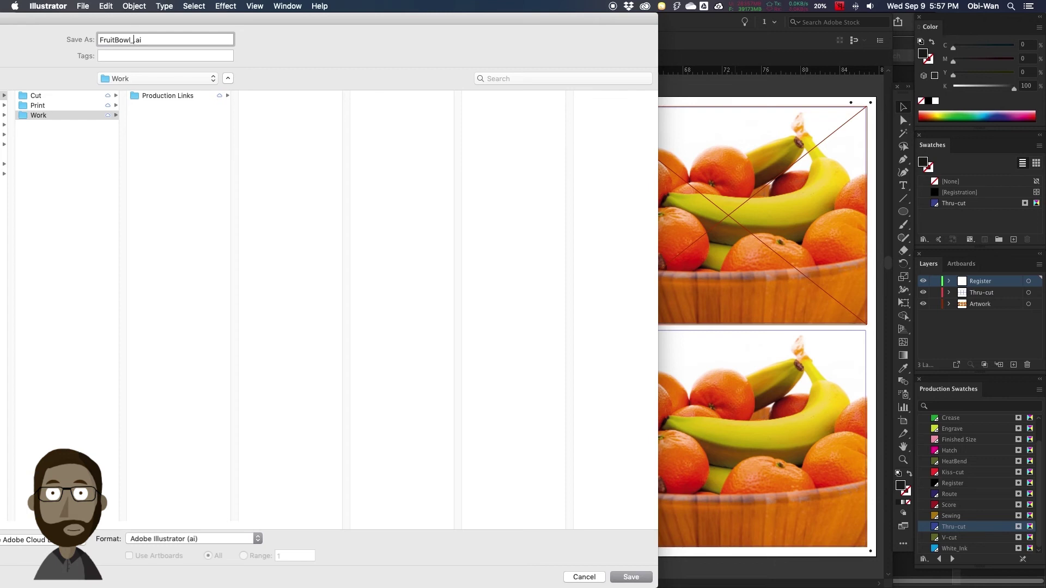
text(06up)
text(_28)
text(x22_)
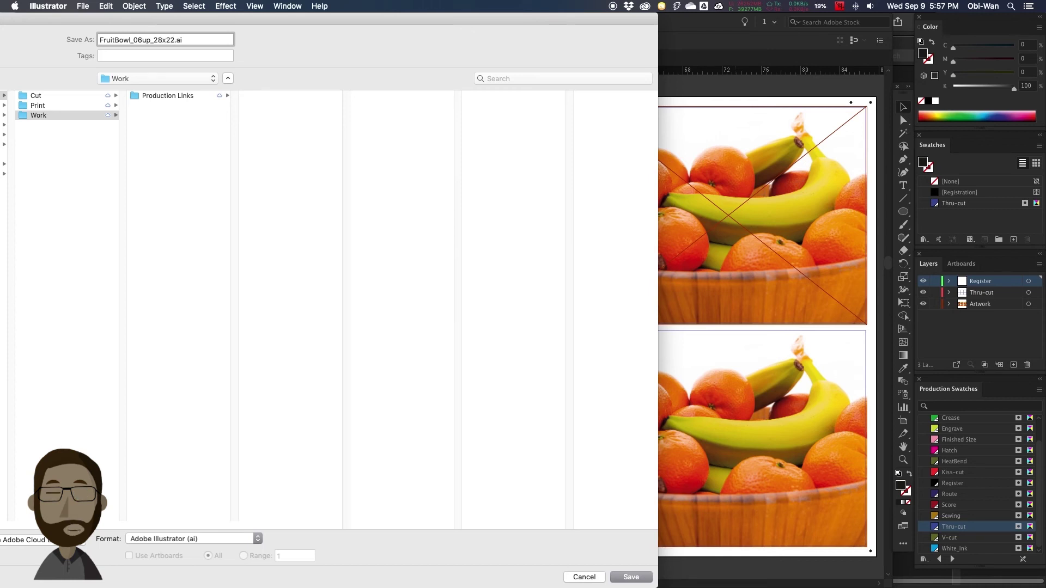
text(PPicut)
key(super+shift+Left)
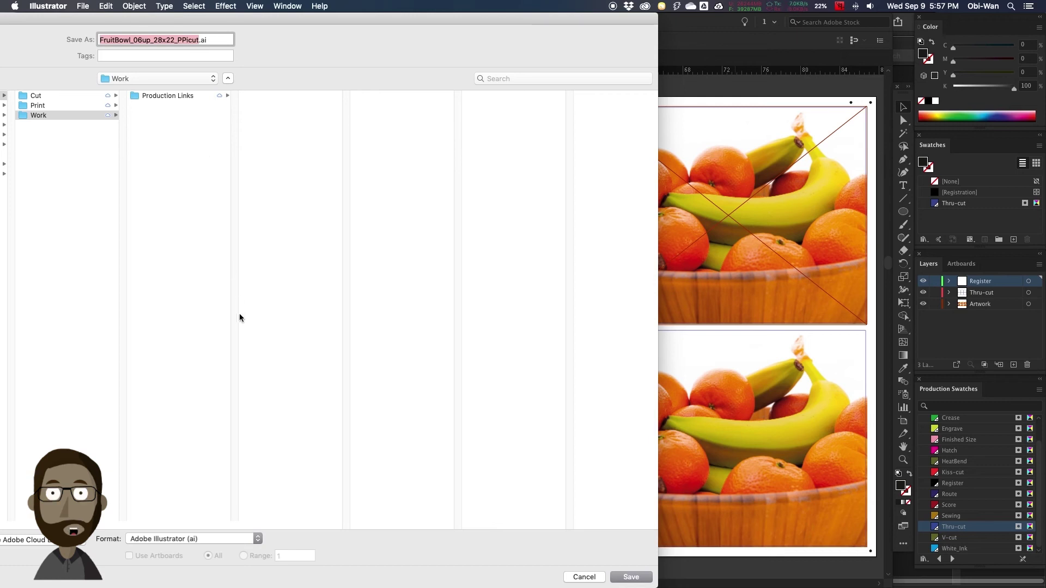
click(213, 326)
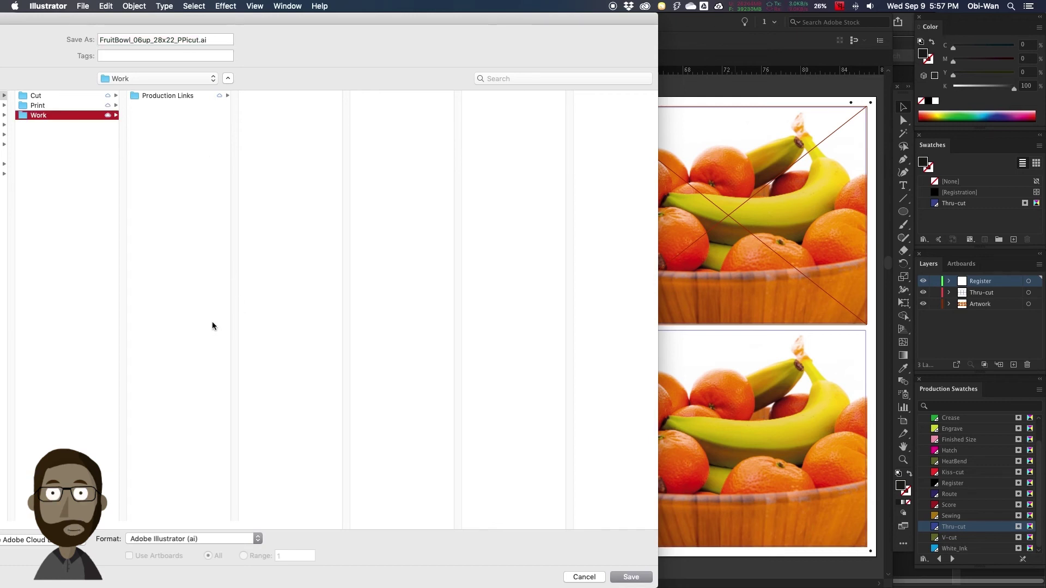
key(Return)
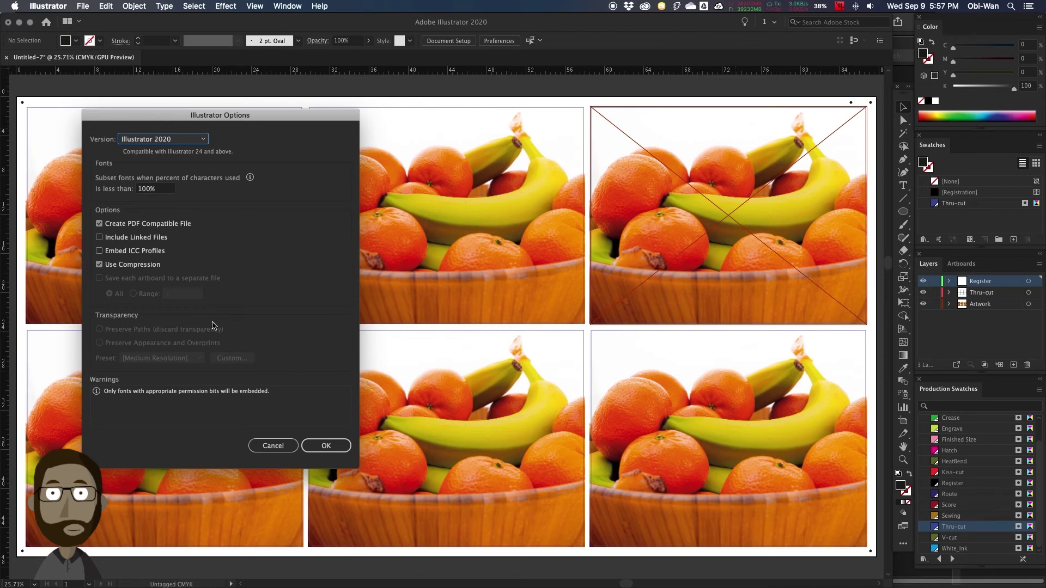
key(Return)
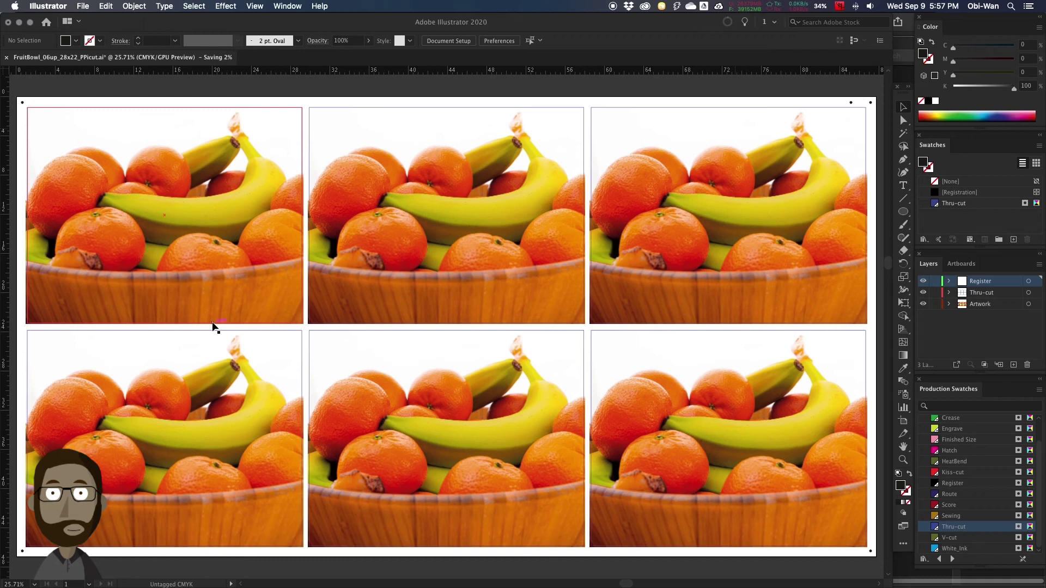
Step: Add the file name FruitBowl_06up_28x22_PPicut as text on the Artwork layer, in the margin above the top-right print
key(z)
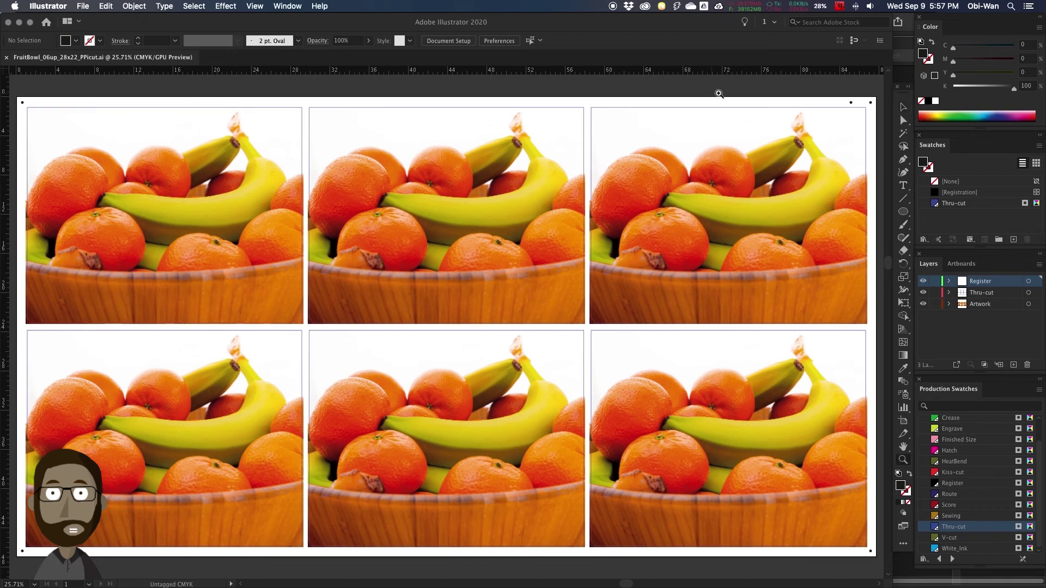
drag(750, 88, 877, 151)
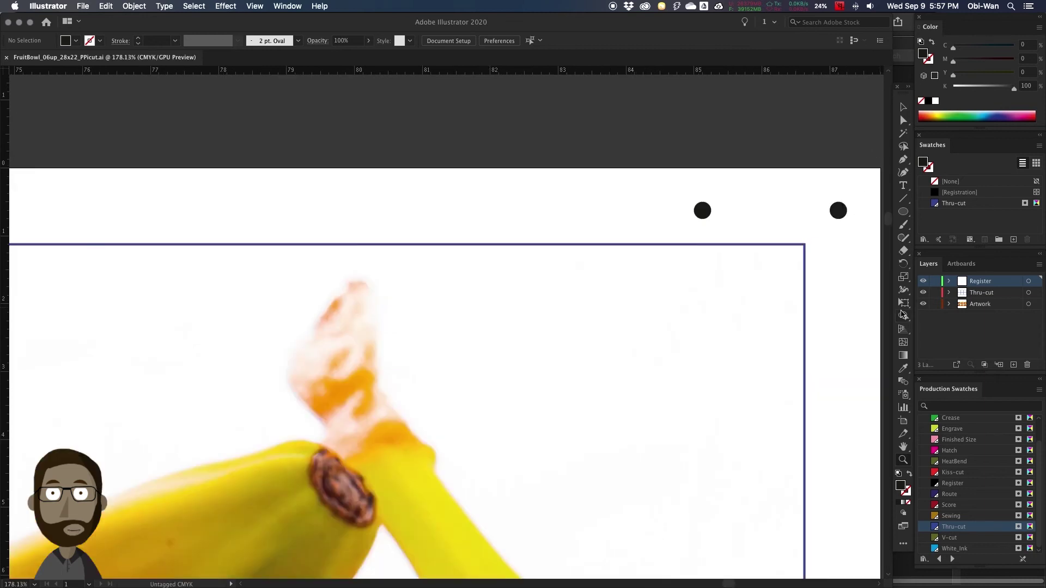
click(978, 305)
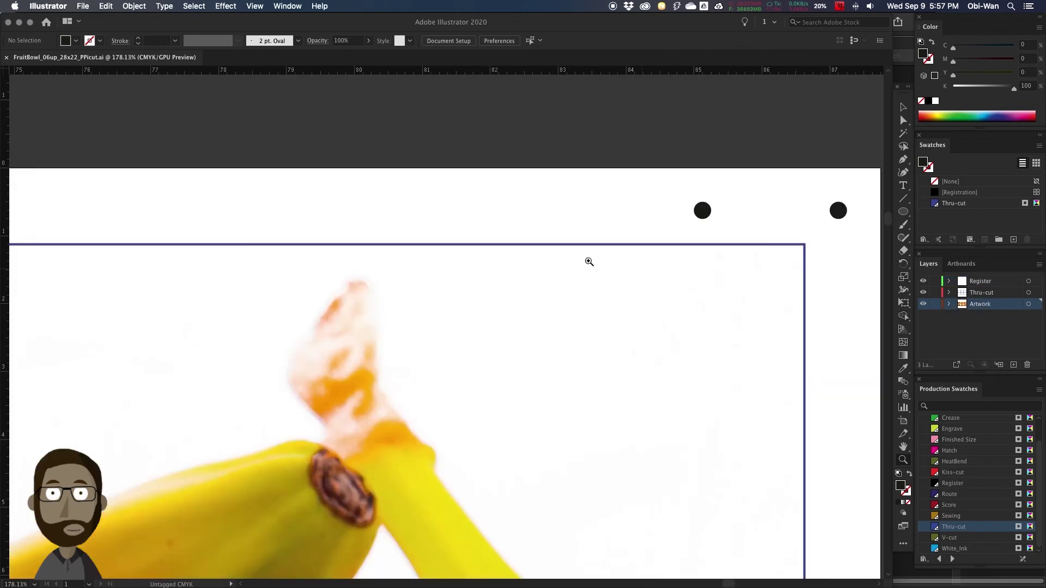
key(t)
click(337, 211)
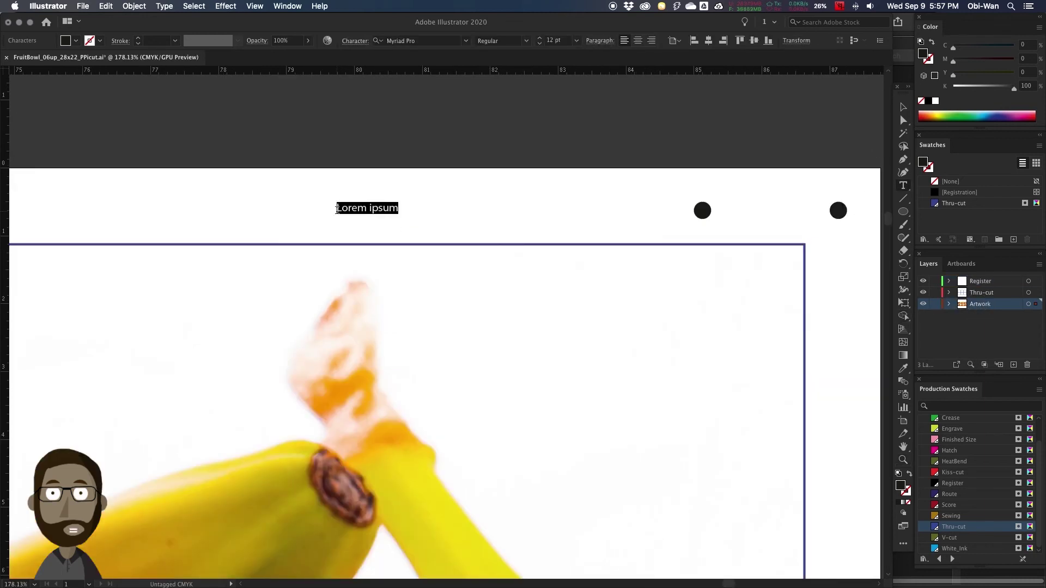
key(super+v)
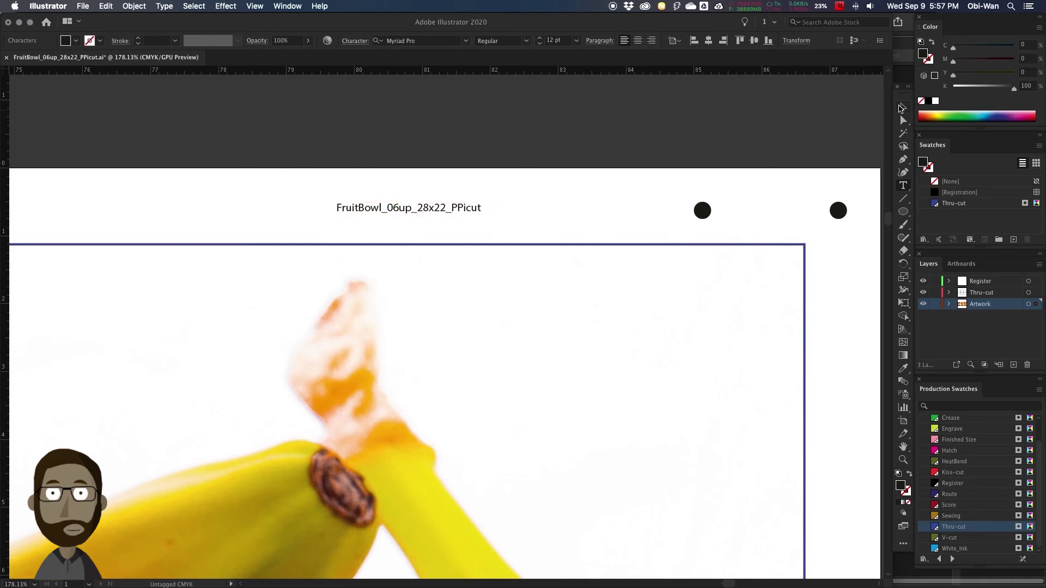
Step: Move the file name text close to the left of the paired top-right registration dots and save the document
click(903, 107)
click(436, 209)
drag(436, 208, 592, 204)
click(566, 147)
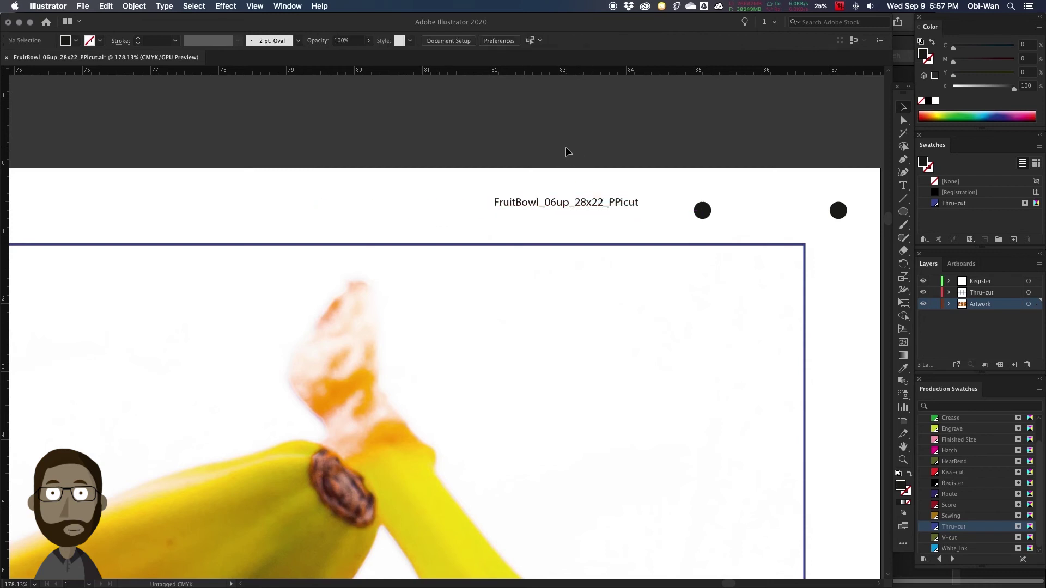
key(super+0)
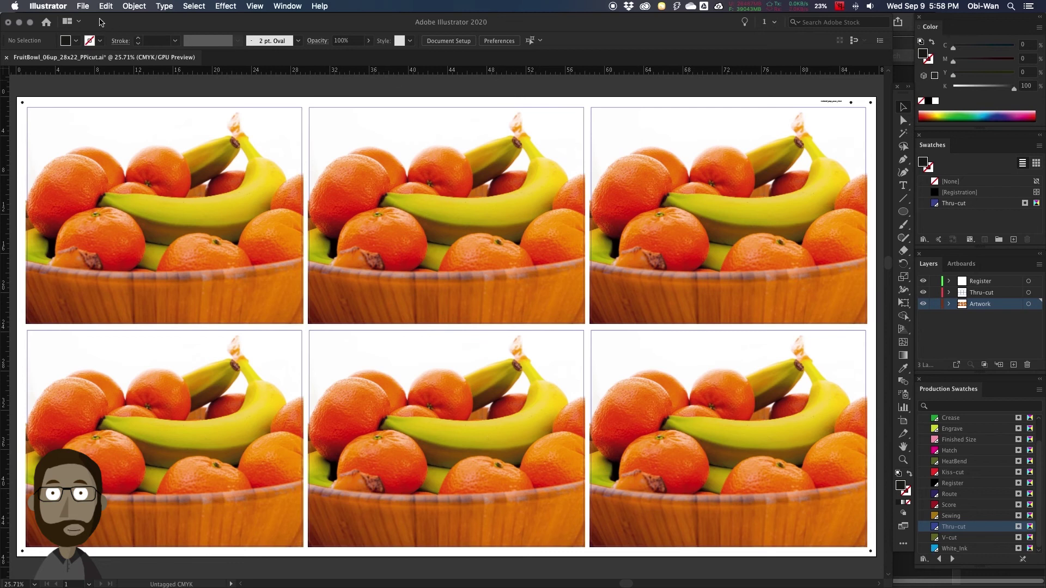
click(83, 6)
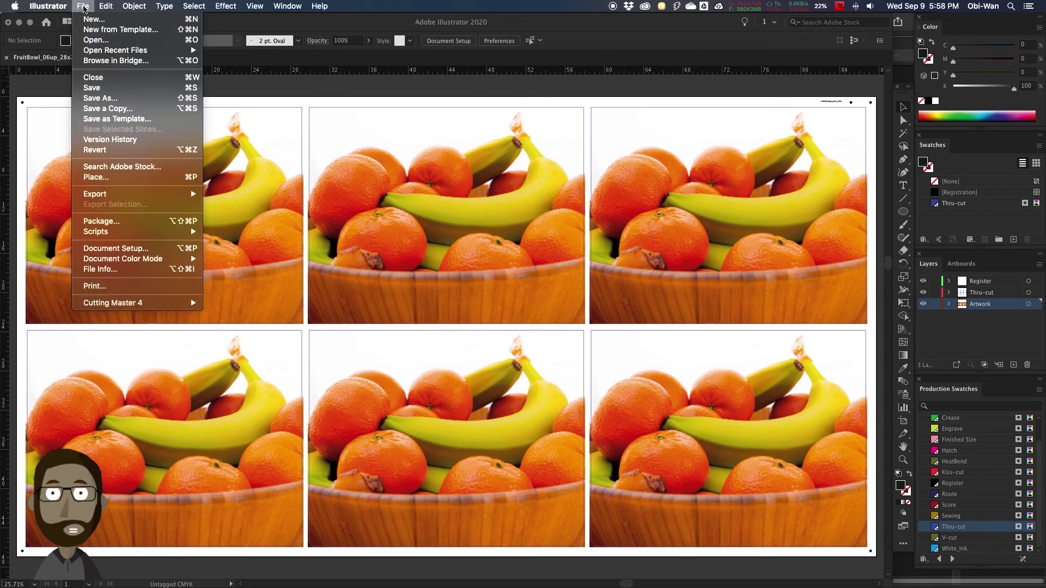
click(108, 89)
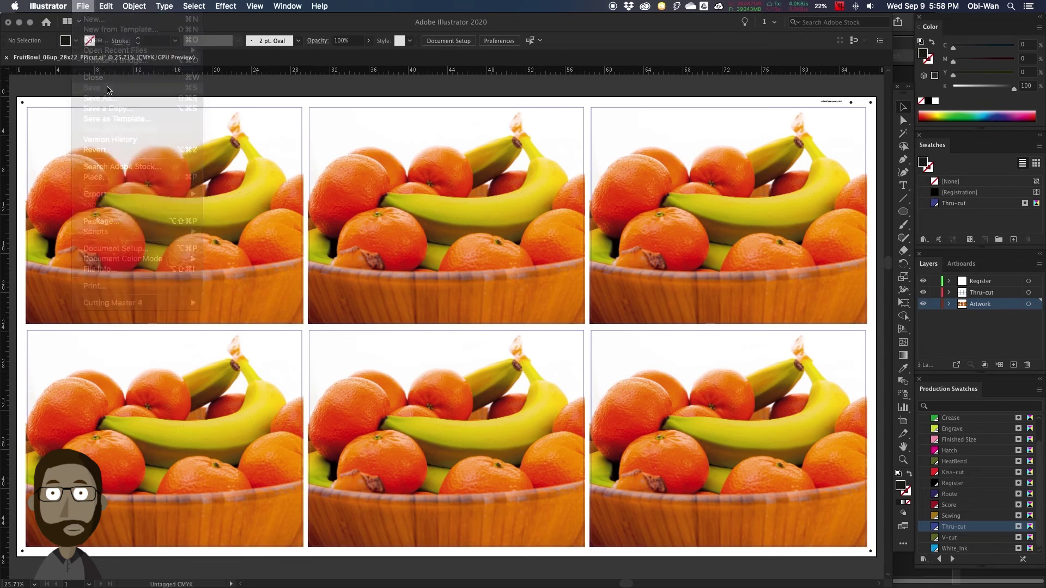
Step: Hide the Thru-cut layer and start saving to the Print folder in Adobe PDF format as FruitBowl_06up_28x22_PPicut.pdf
click(928, 293)
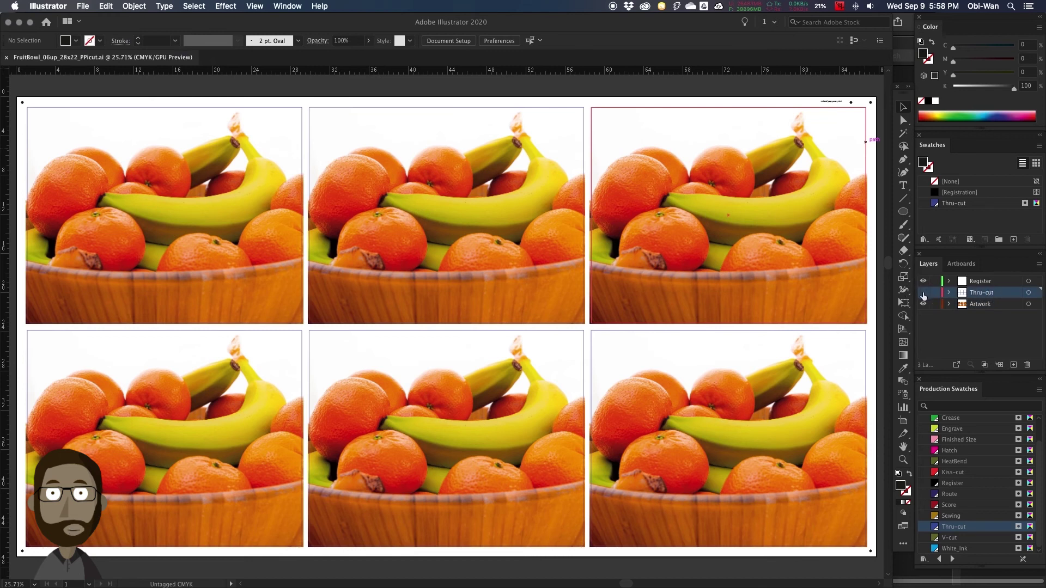
click(923, 293)
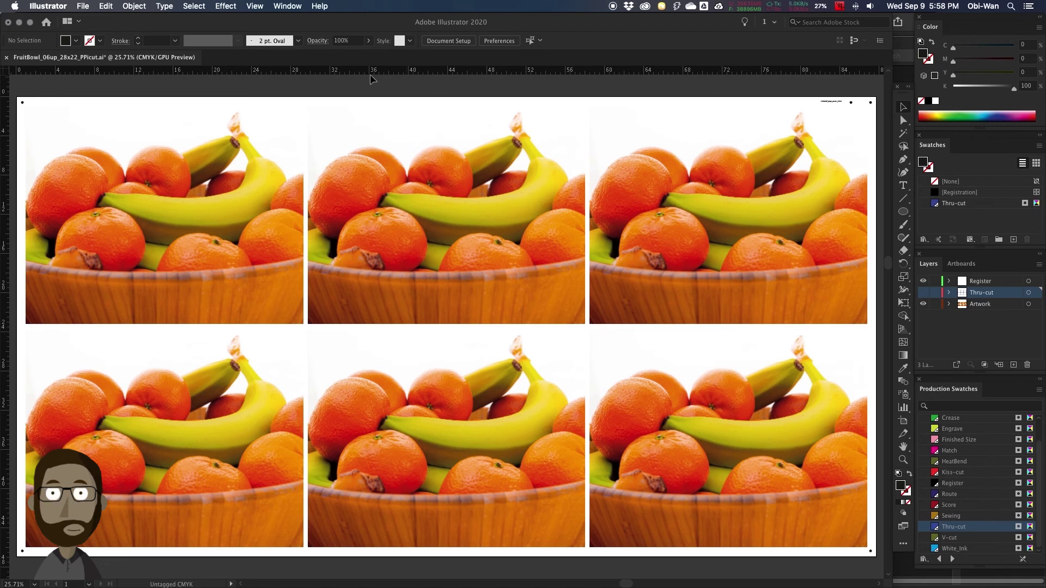
click(88, 8)
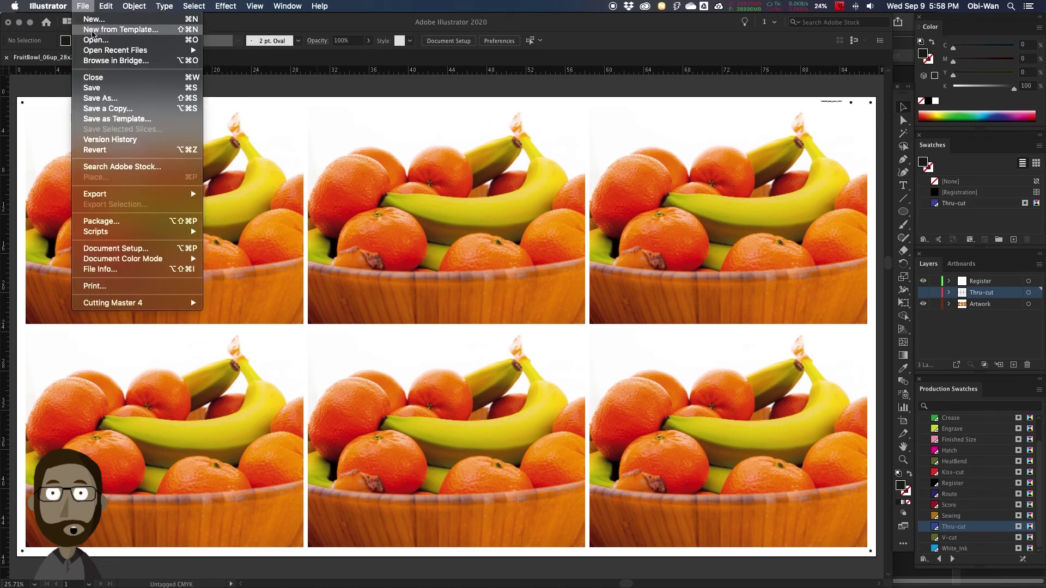
click(112, 100)
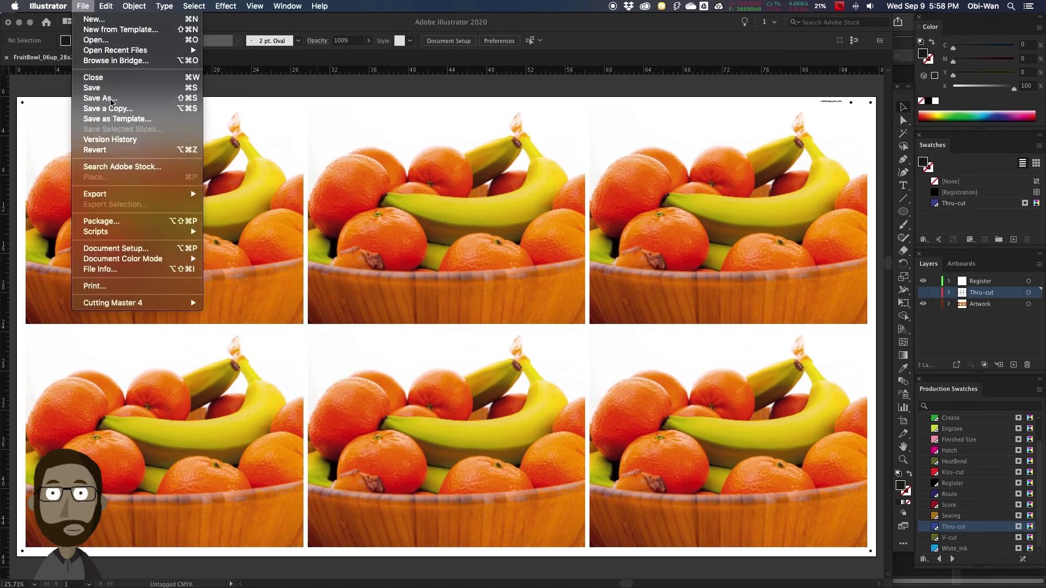
click(359, 80)
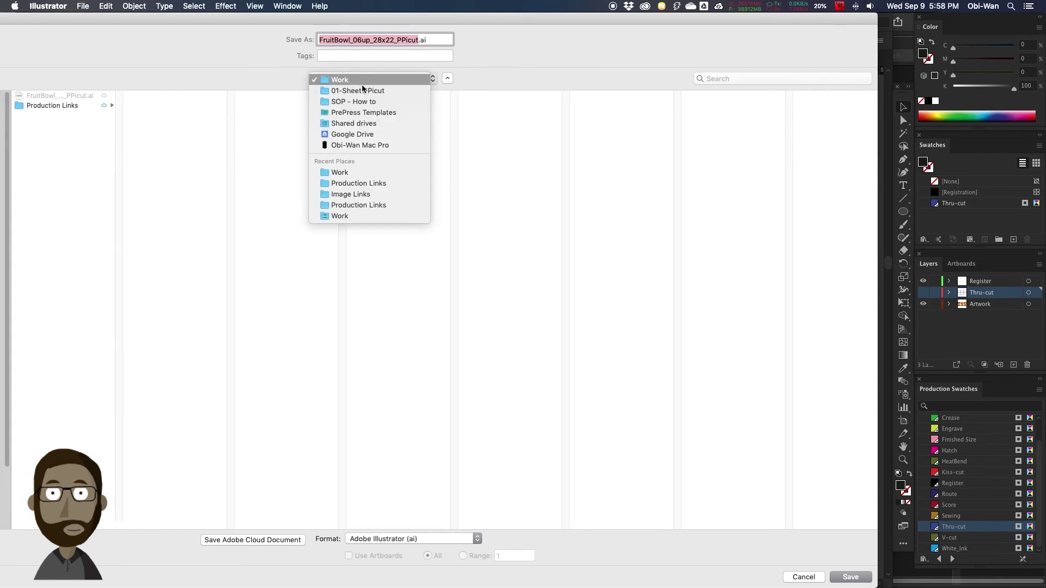
click(361, 86)
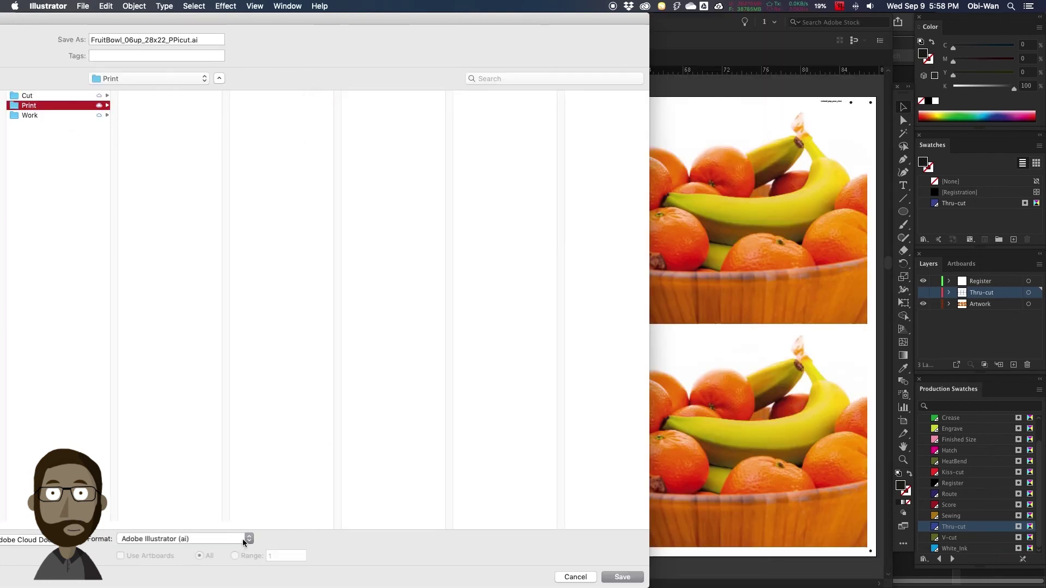
click(243, 539)
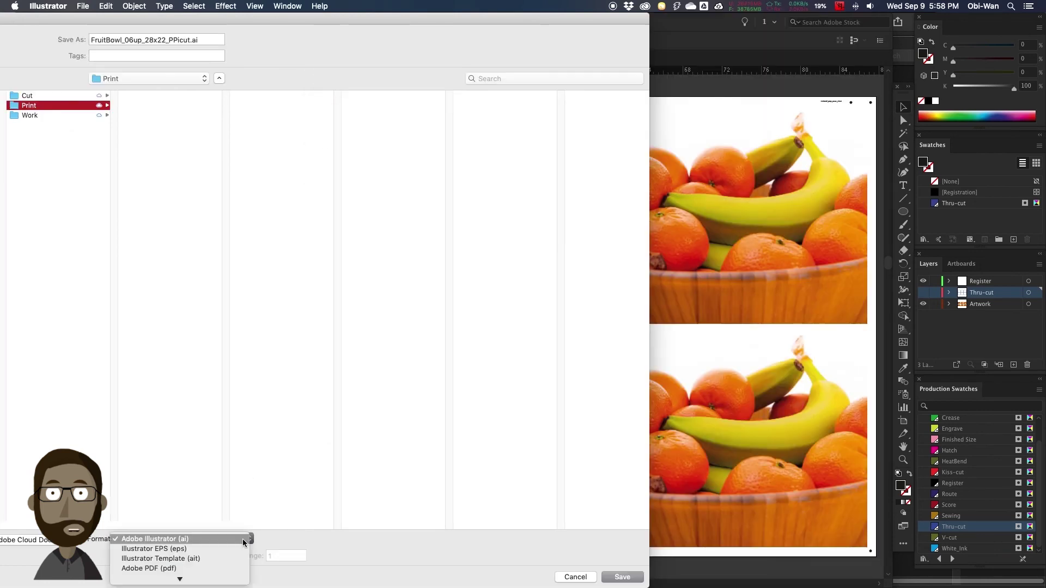
click(239, 569)
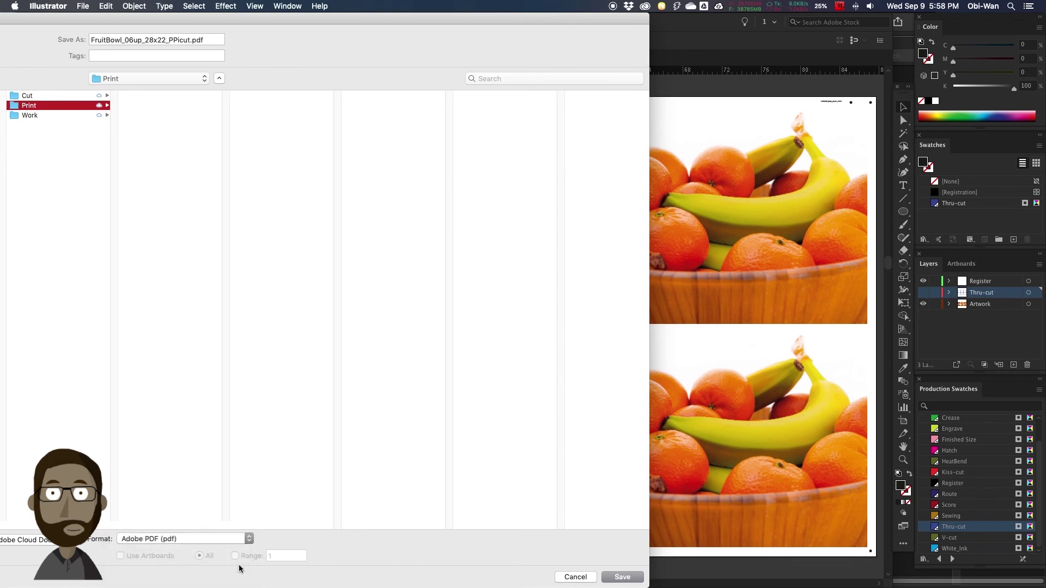
click(632, 579)
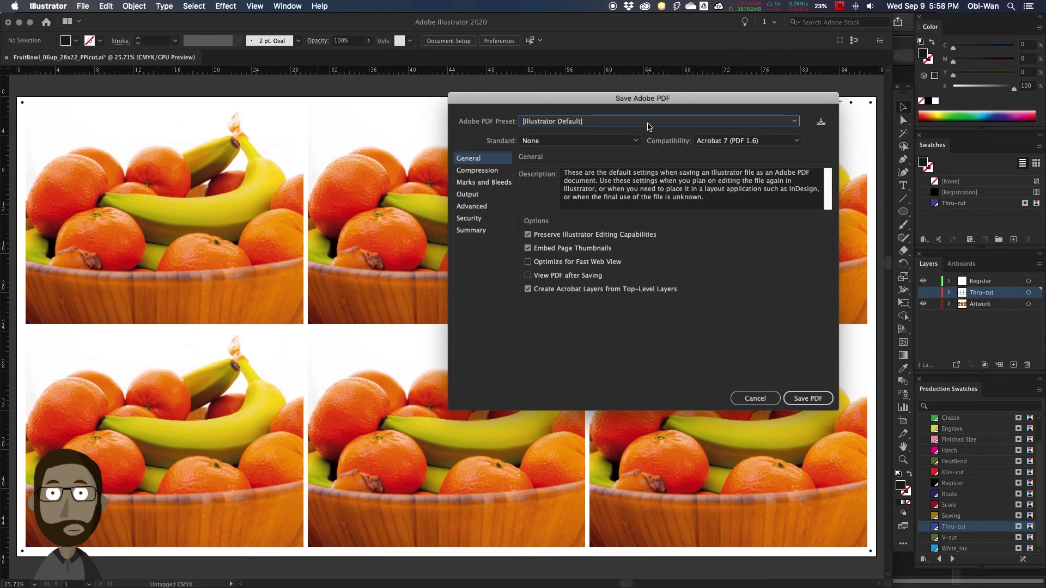
Step: Save the print PDF with the [PDF/X-4:2008] preset and make the Thru-cut layer visible again
click(648, 122)
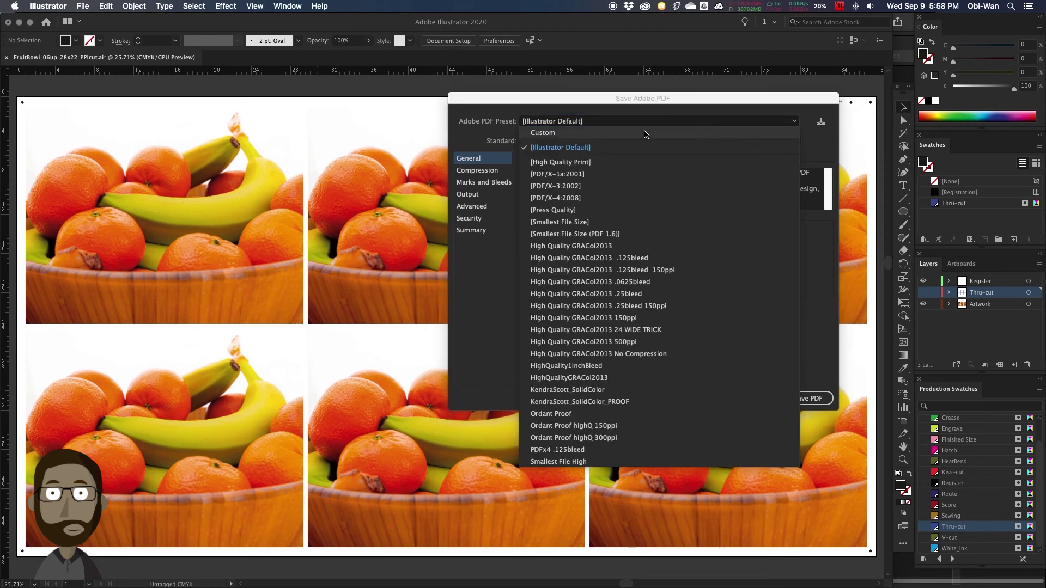
click(621, 198)
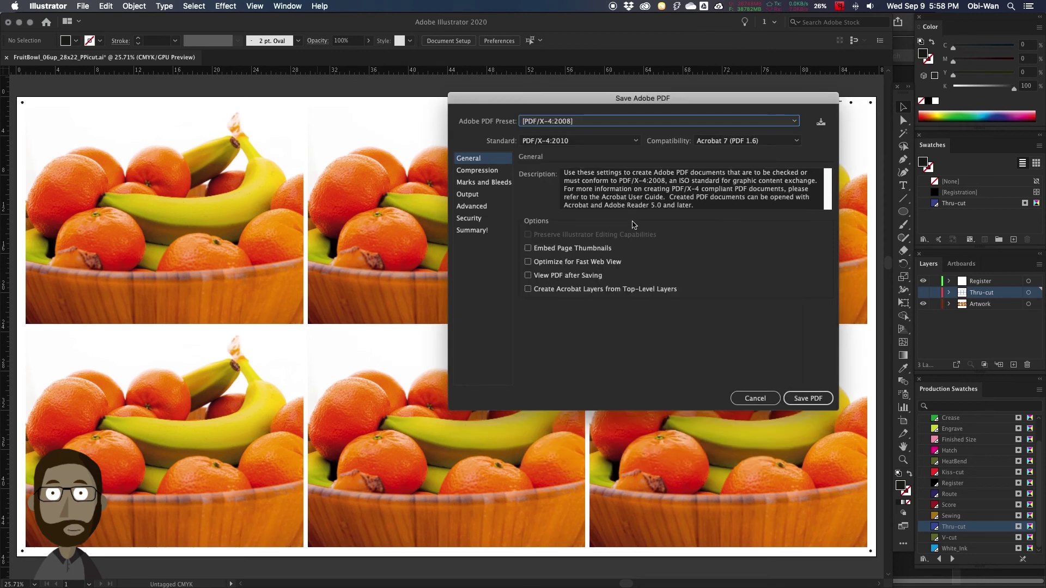
click(806, 398)
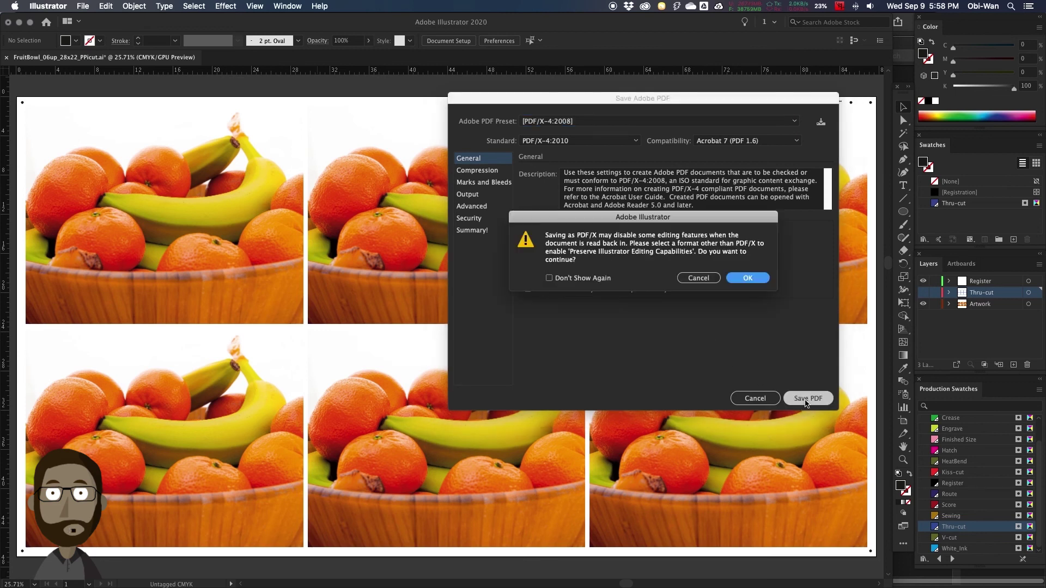
click(760, 281)
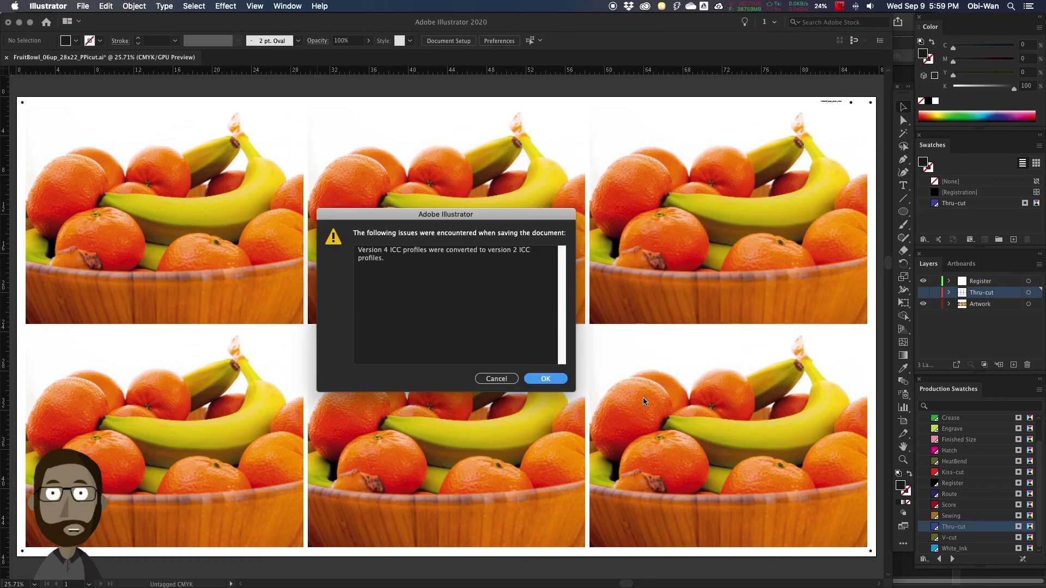
click(547, 379)
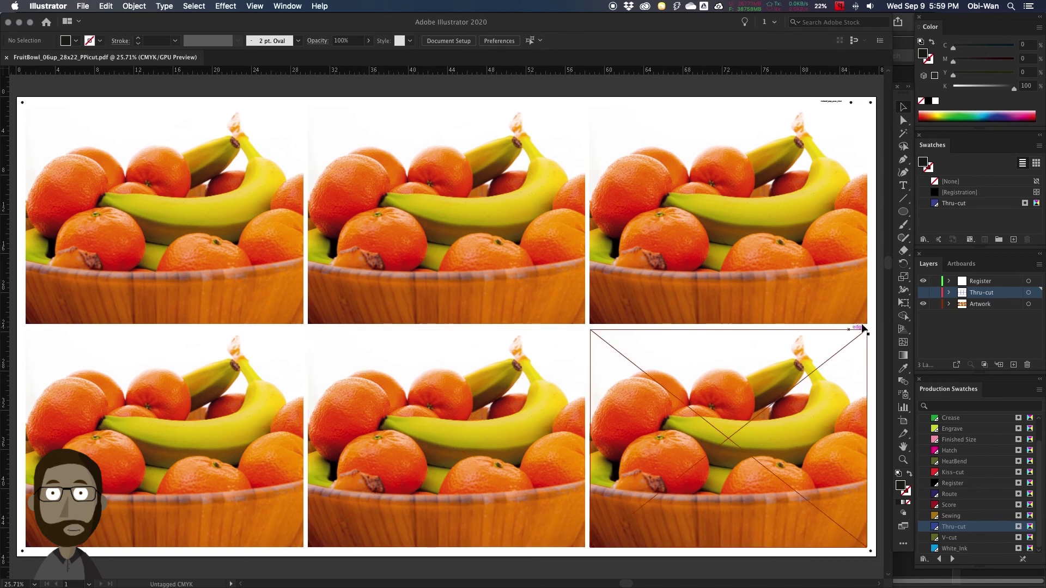
click(923, 292)
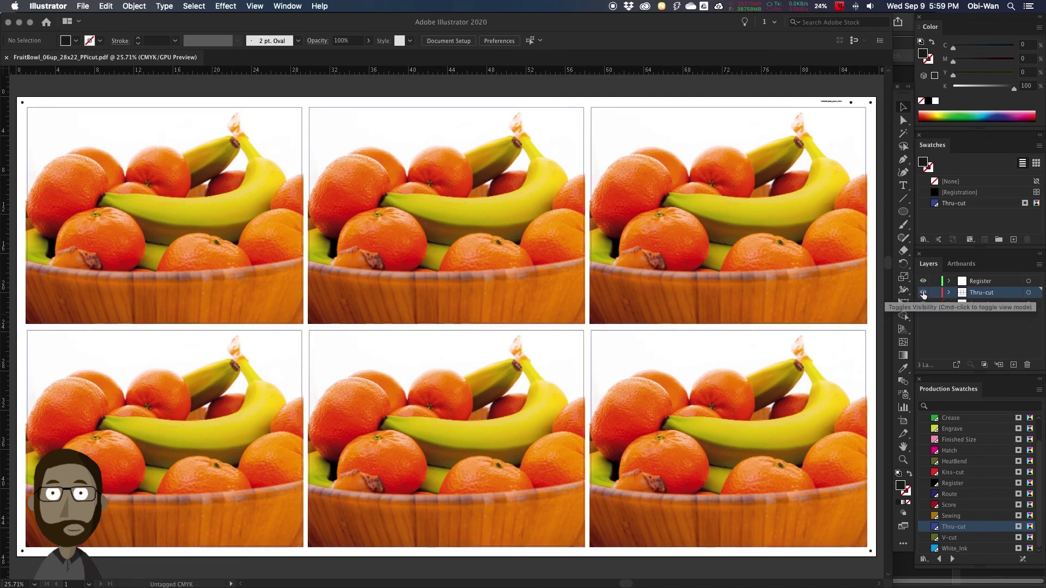
Step: Delete the Artwork layer and start saving the remaining registration and cut layers under a new name in the Cut folder of 01-Sheet PPicut
drag(980, 307, 1027, 365)
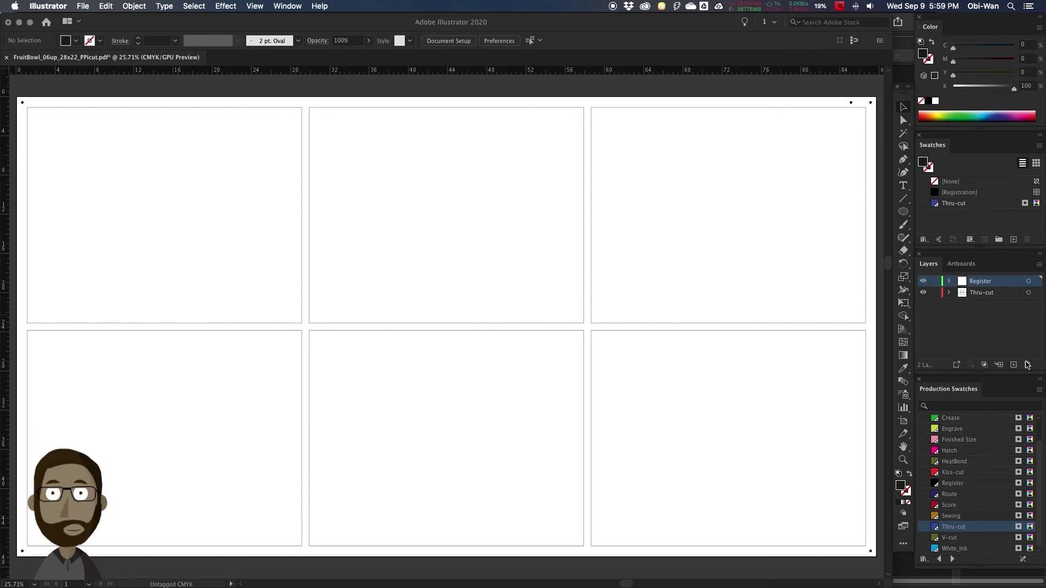
key(super+shift+s)
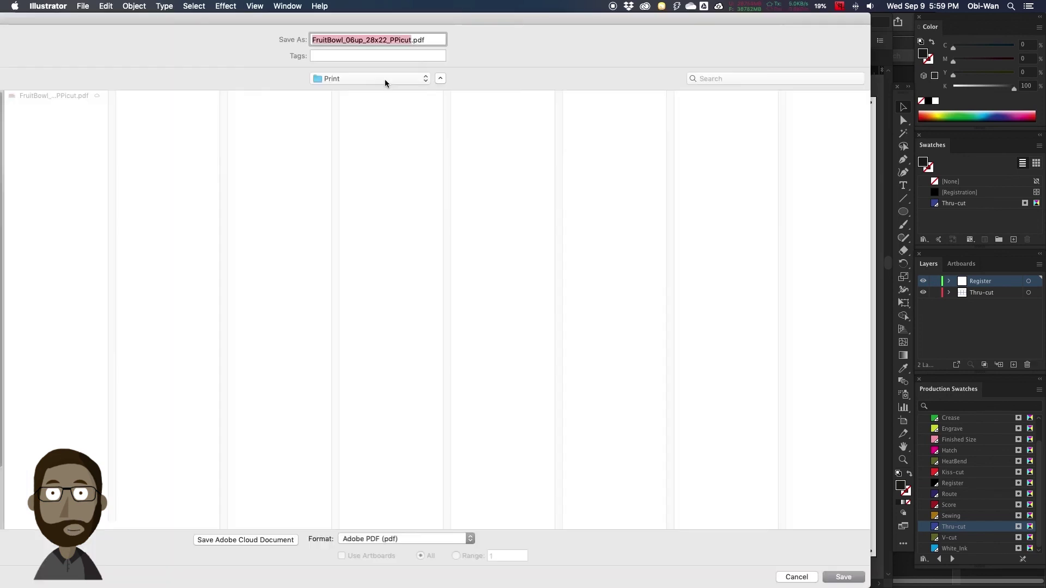
click(385, 80)
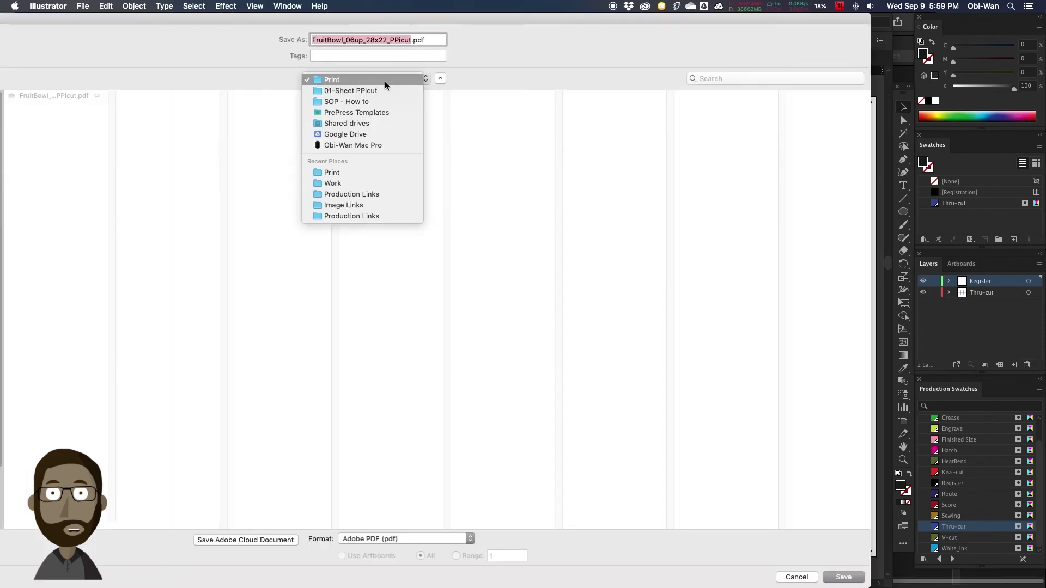
click(382, 90)
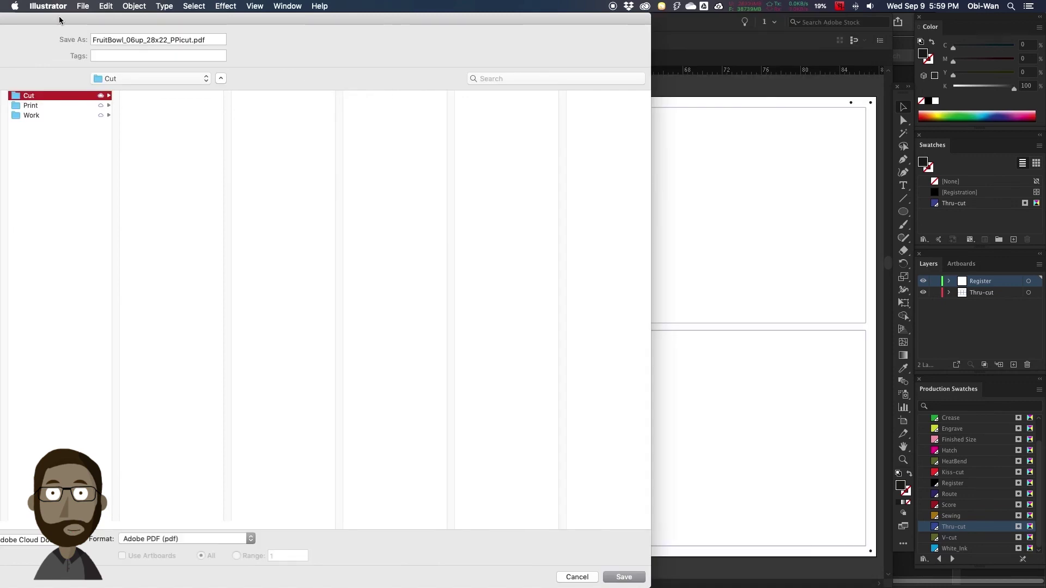
Step: Name the cut file FruitBowl_06up_28x22_icut.pdf and save it with the [Illustrator Default] PDF preset
click(173, 40)
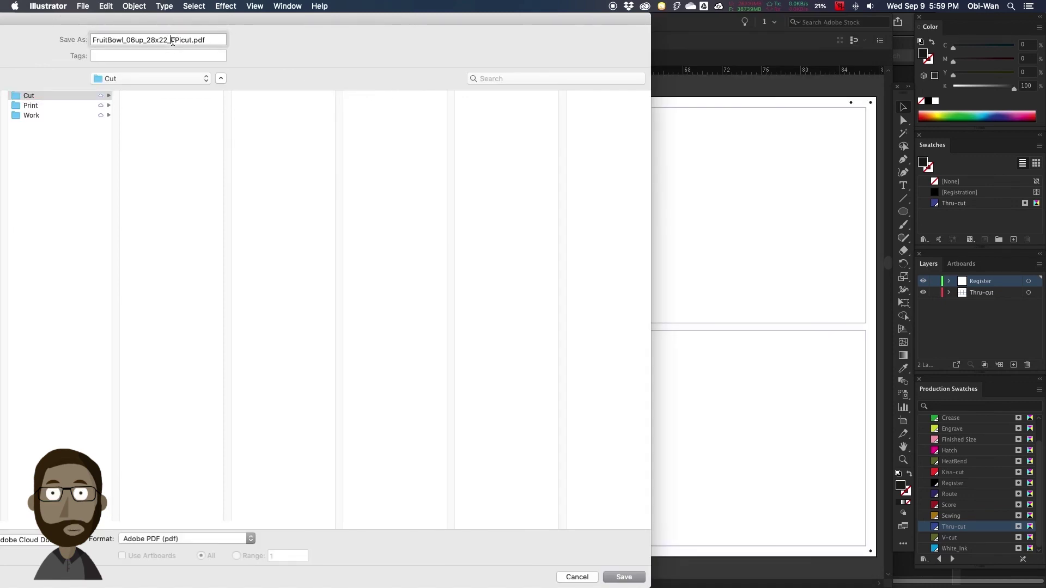
key(shift+Right)
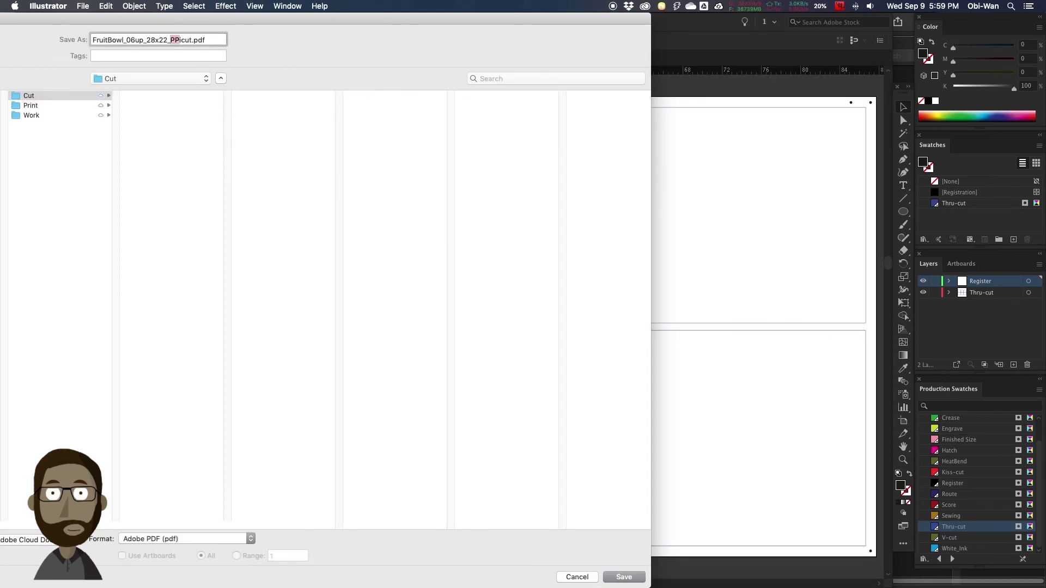
key(BackSpace)
click(624, 577)
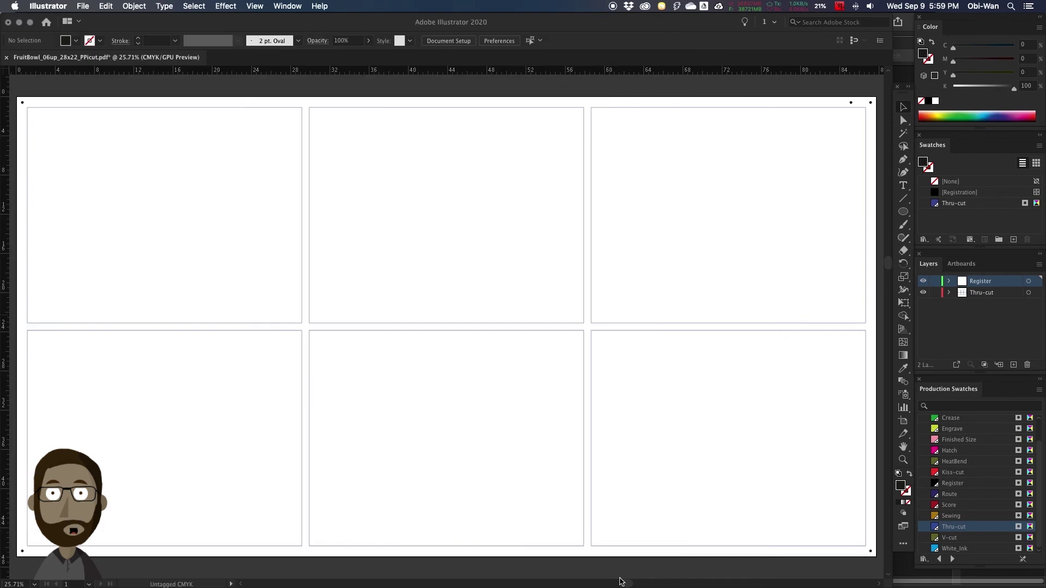
click(595, 123)
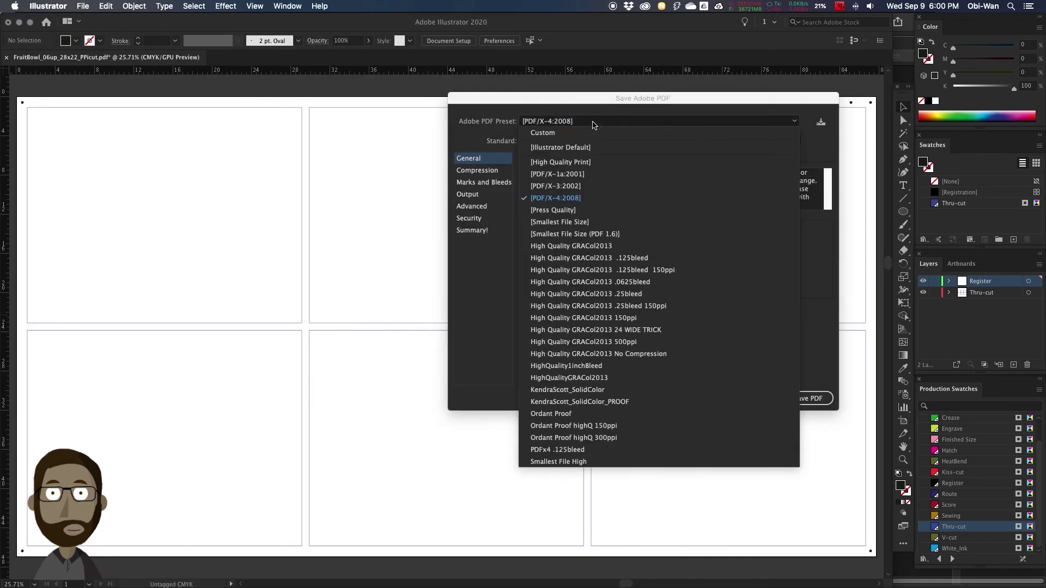
click(598, 148)
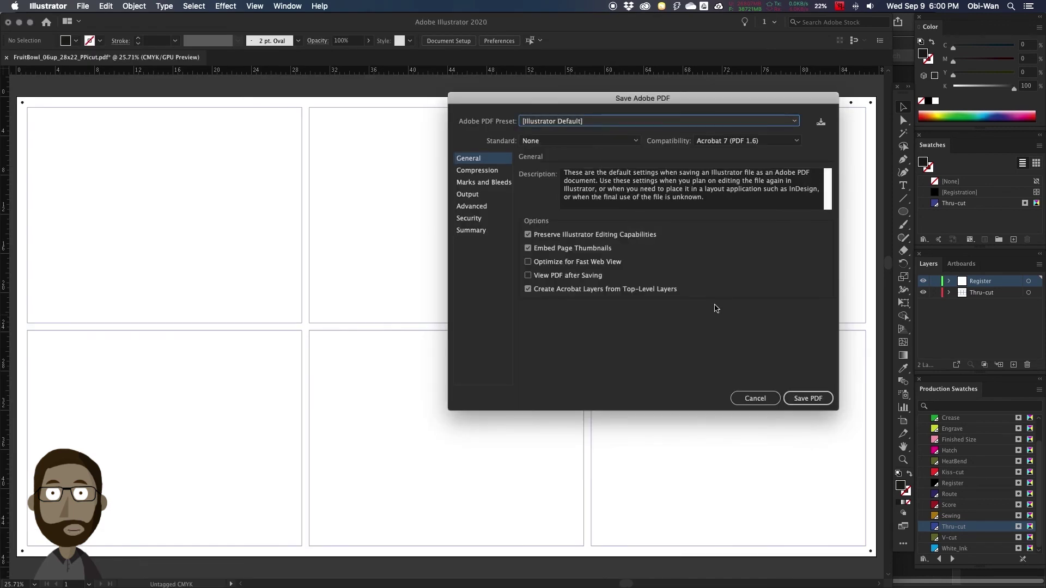
click(805, 398)
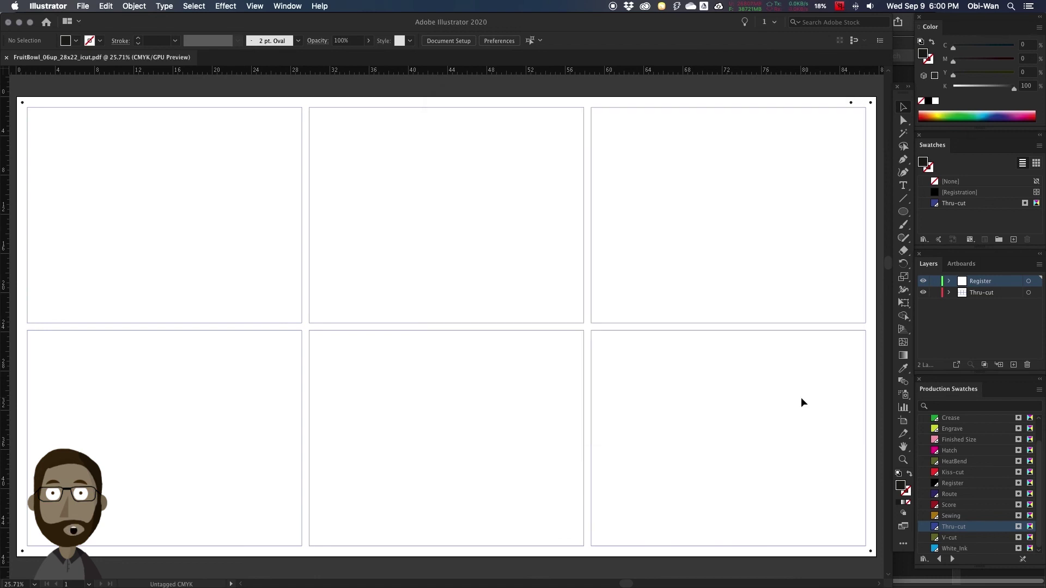
Step: Switch to Finder and check the files in the Work, Print and Cut folders
key(super+Tab)
click(332, 81)
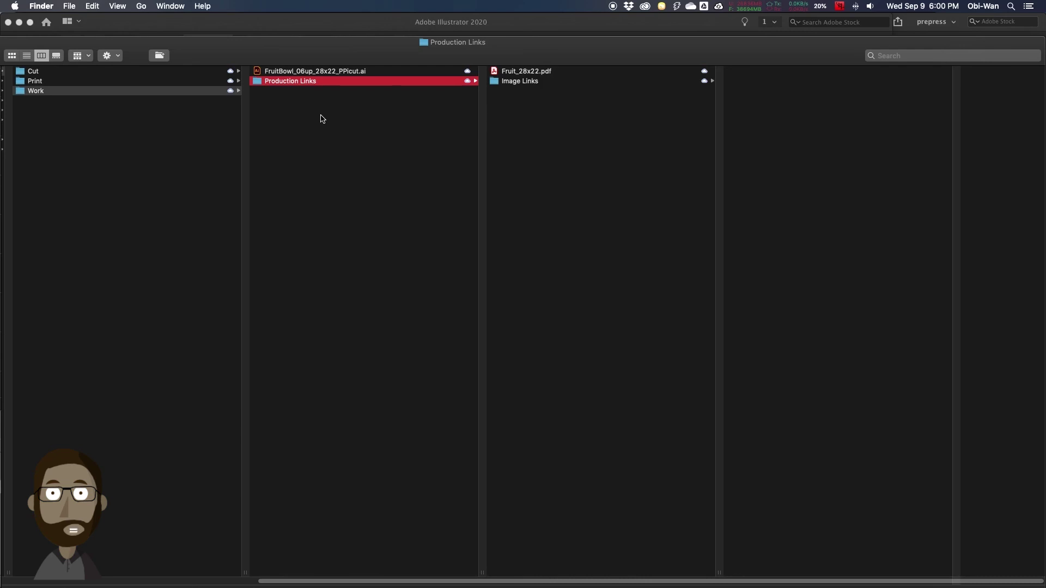
key(Left)
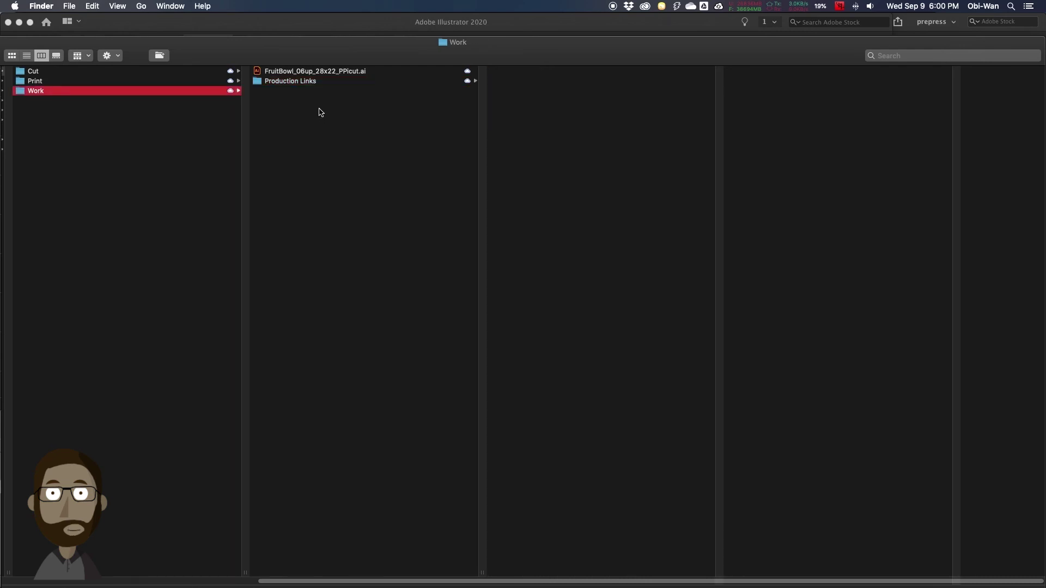
click(138, 81)
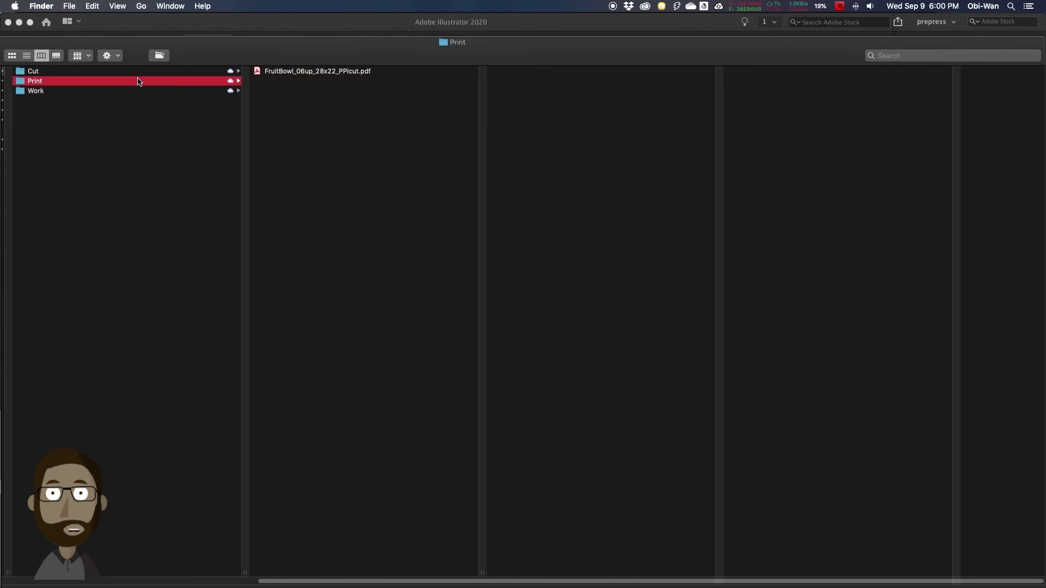
click(102, 73)
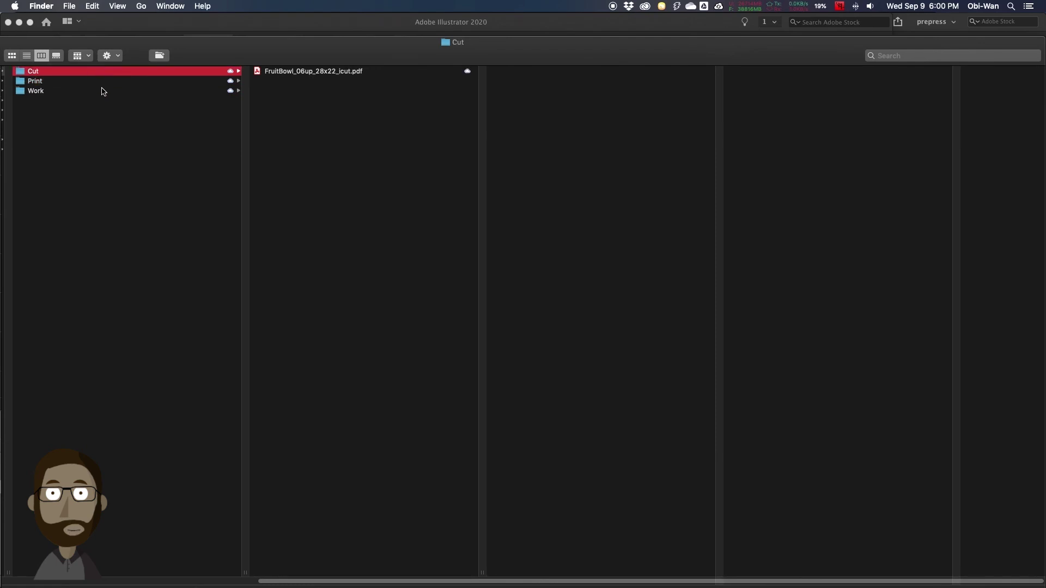
click(104, 113)
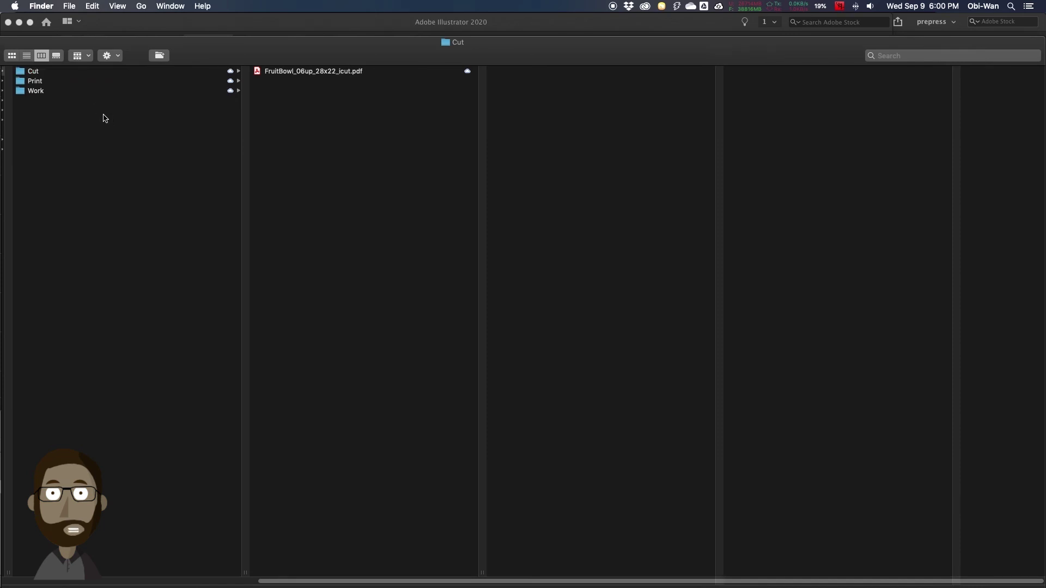